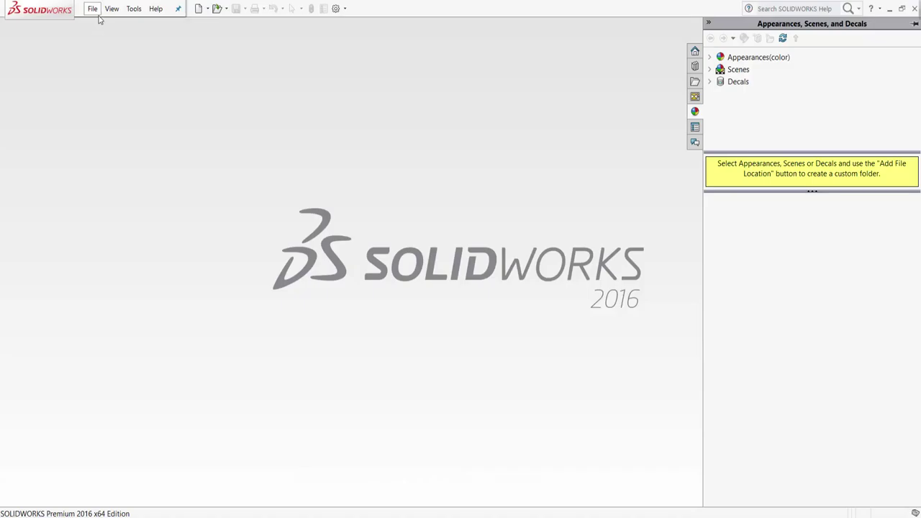
Step: Create a new blank SOLIDWORKS part document, Part1
left_click(92, 10)
left_click(108, 26)
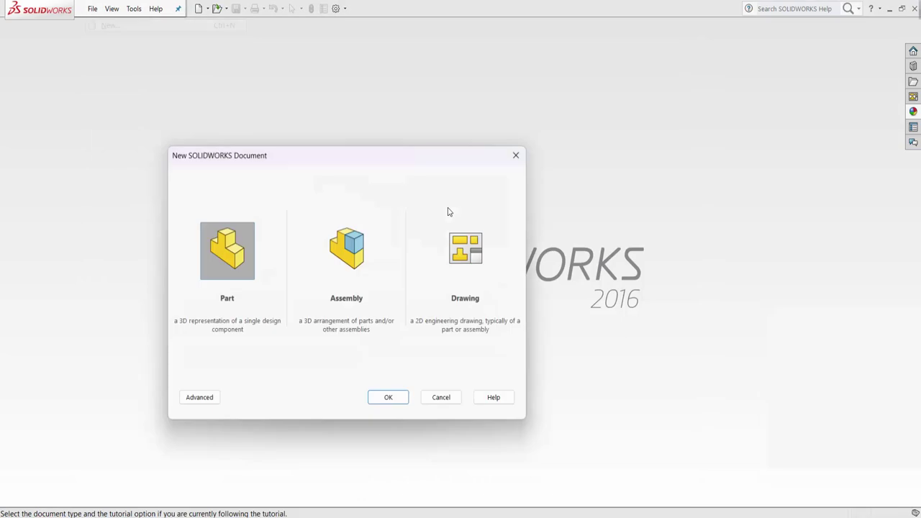
left_click(400, 399)
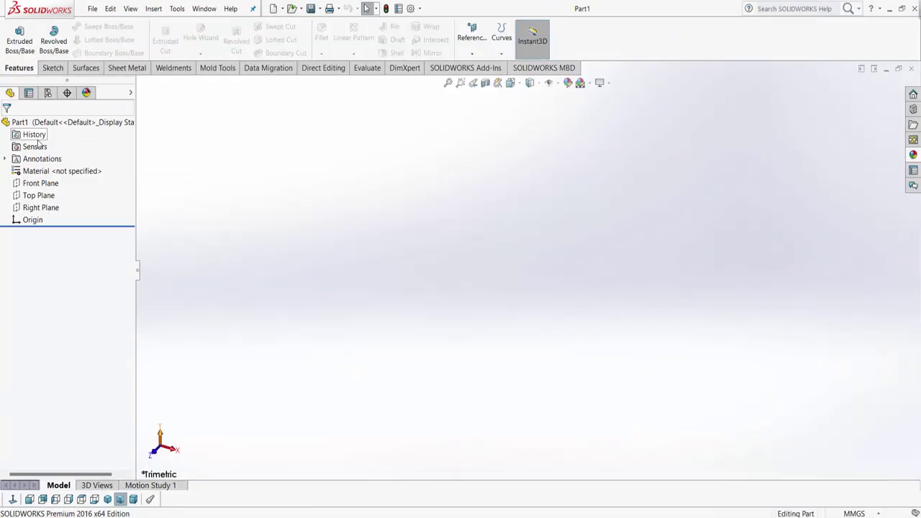
Step: Sketch on the Front Plane a vertical line up from the origin and a top line running right
left_click(40, 182)
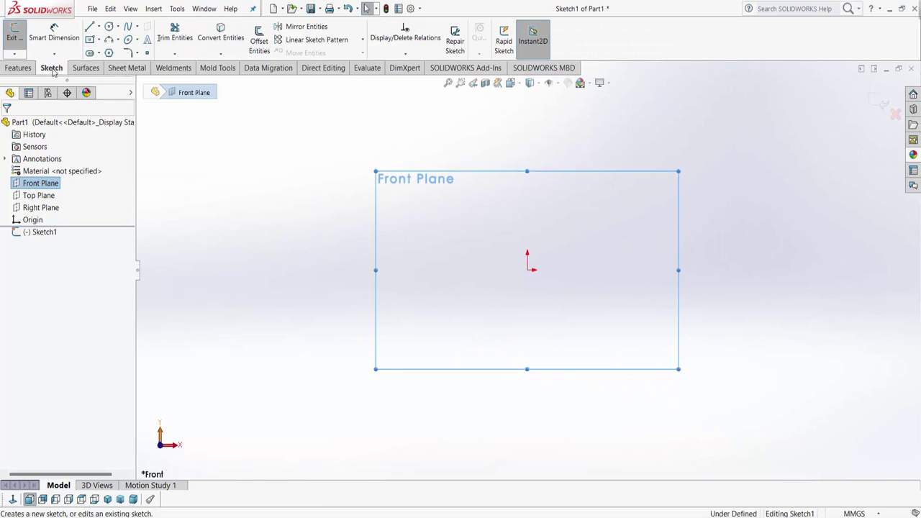
left_click(99, 27)
left_click(105, 39)
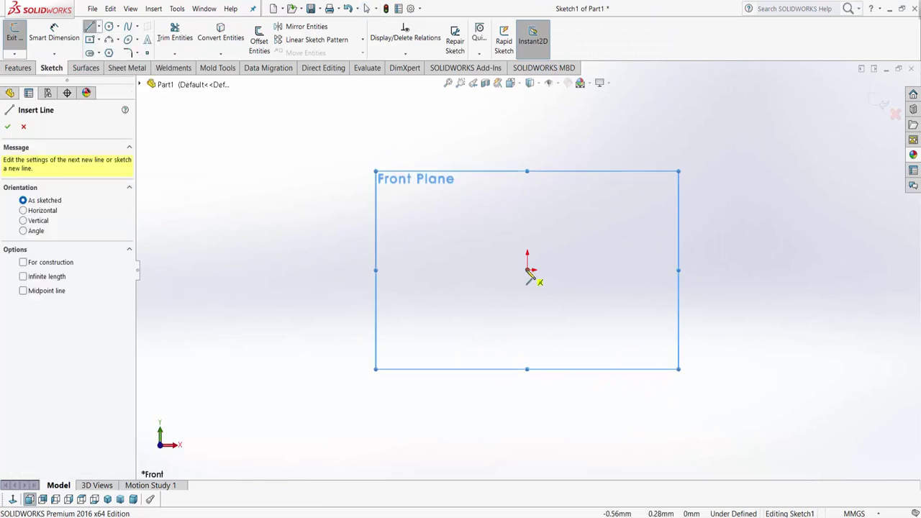
left_click(527, 270)
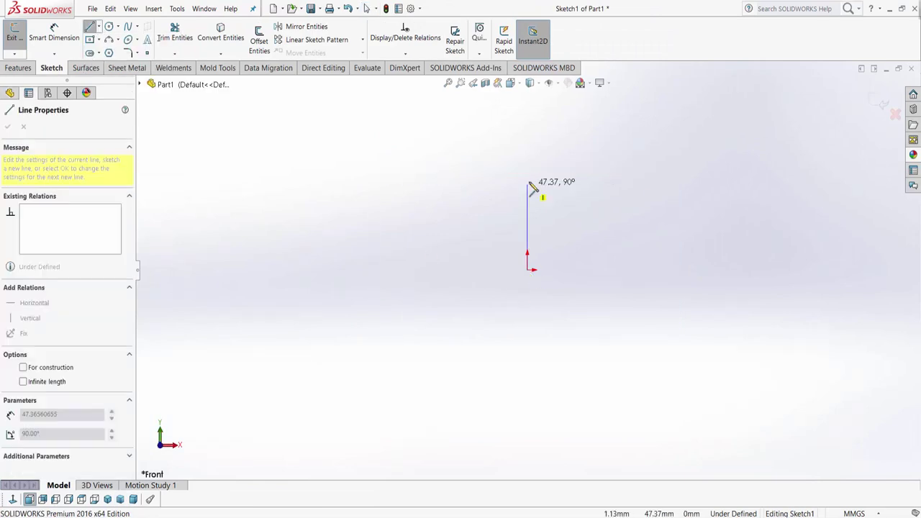
left_click(530, 132)
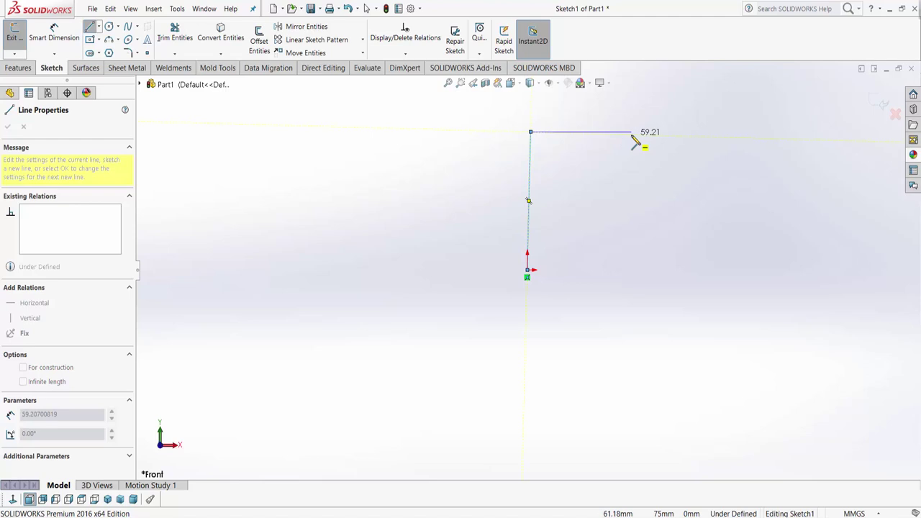
left_click(632, 135)
right_click(633, 135)
left_click(654, 146)
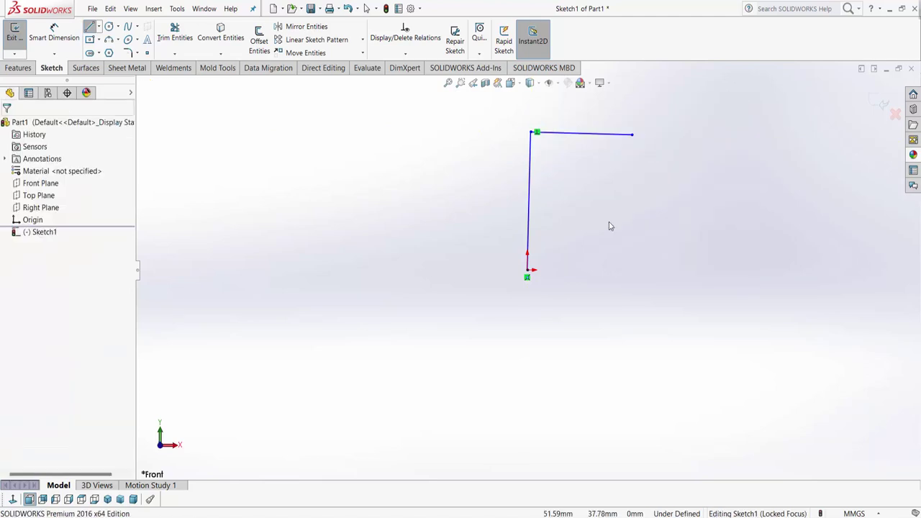
Step: Draw the bottom horizontal line running right from the origin
key("f")
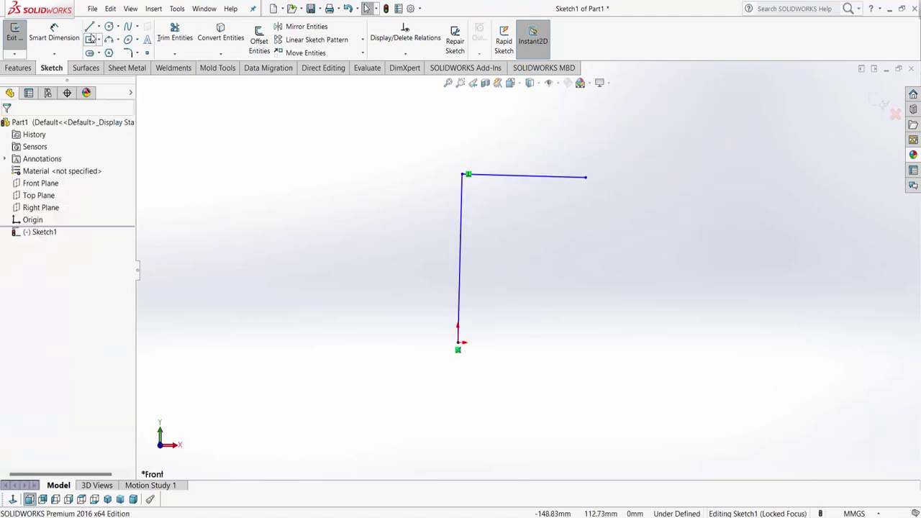
key("l")
left_click(458, 343)
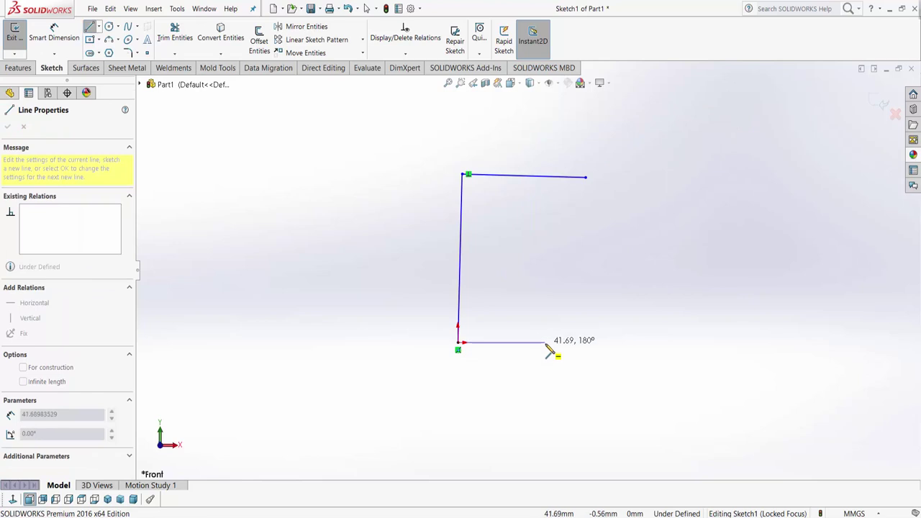
left_click(547, 343)
right_click(547, 343)
left_click(567, 353)
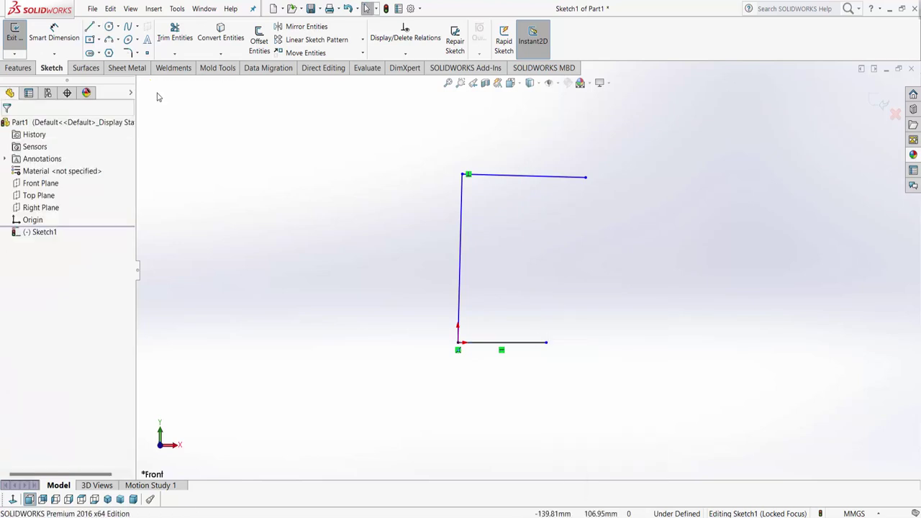
Step: Dimension the vertical line 80 mm, the top line 38 mm and the bottom line 27 mm
left_click(458, 279)
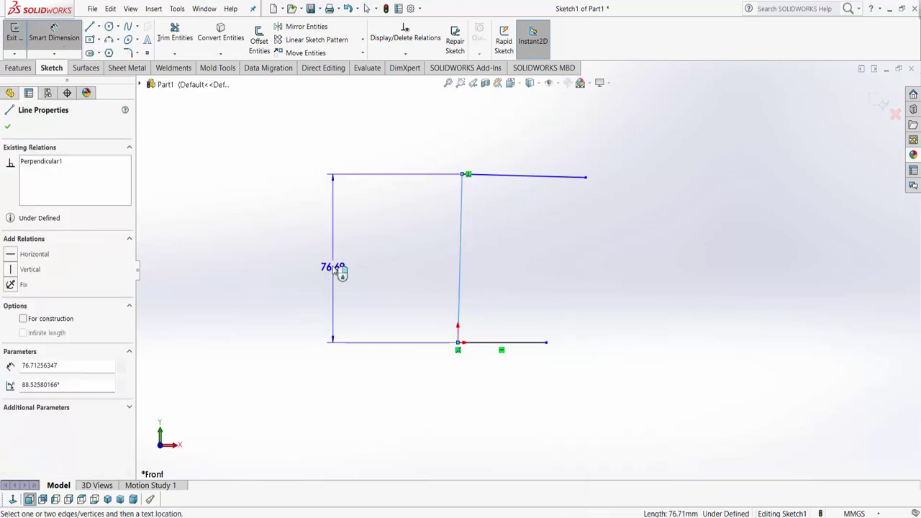
left_click(338, 259)
type("80")
key("Return")
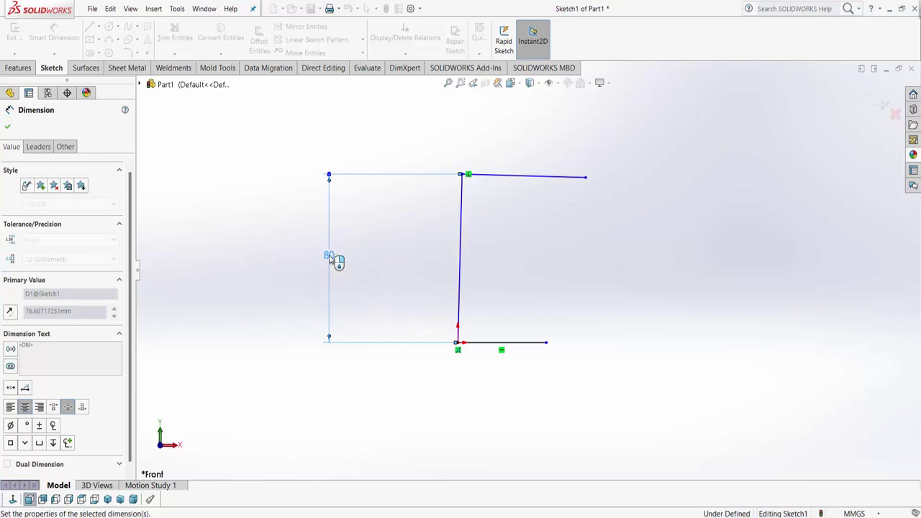
left_click(530, 186)
left_click(531, 148)
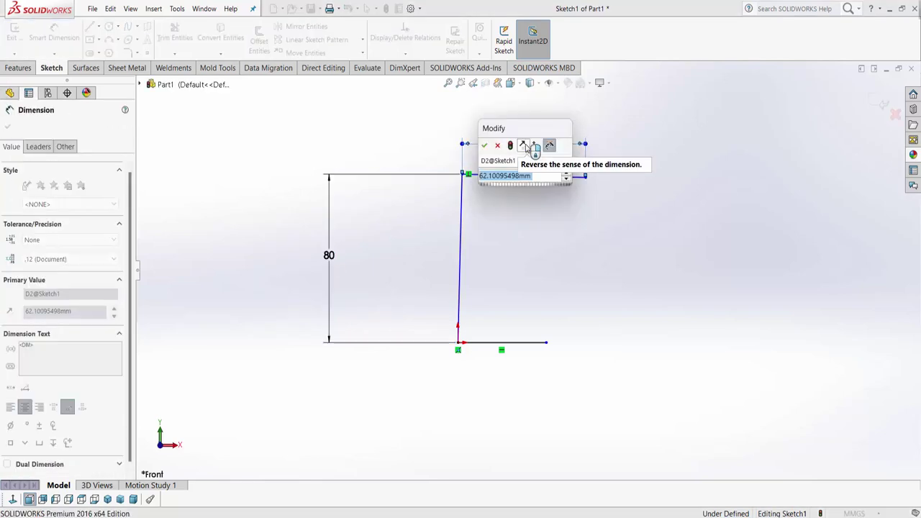
type("38")
key("Return")
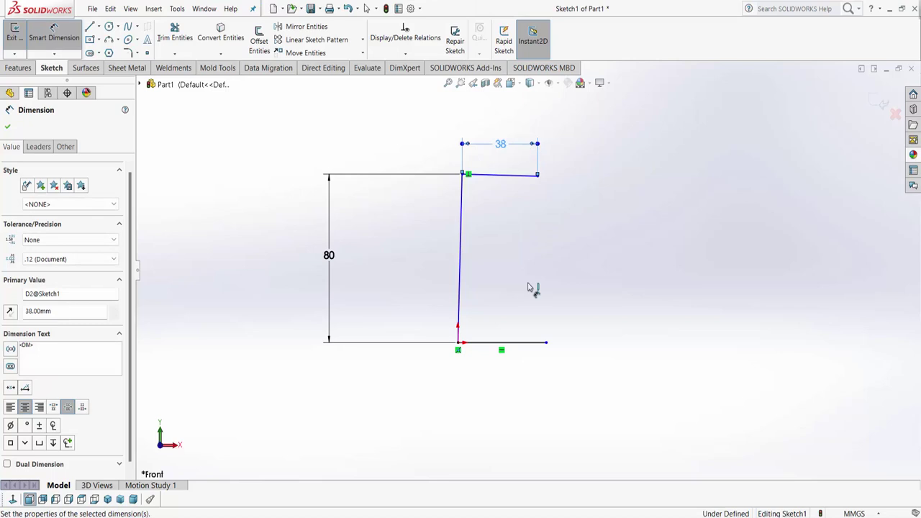
left_click(516, 348)
left_click(524, 404)
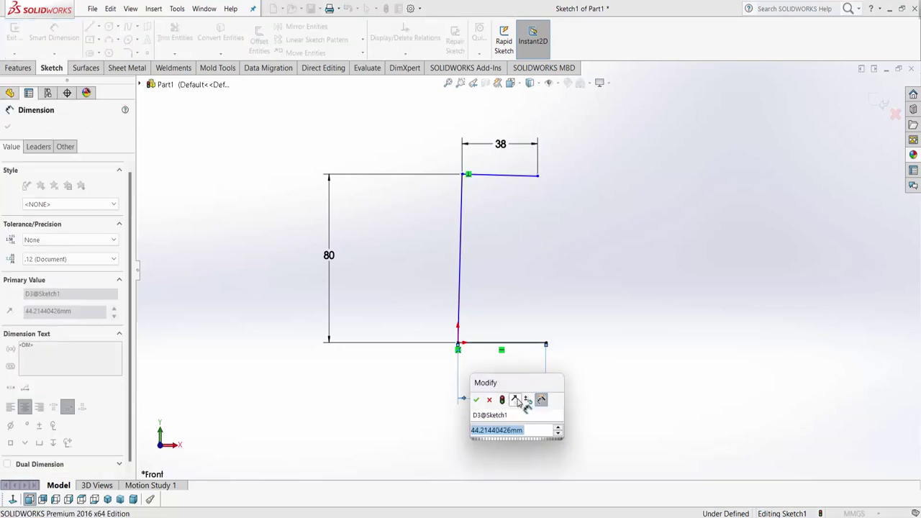
type("27")
key("Return")
key("Escape")
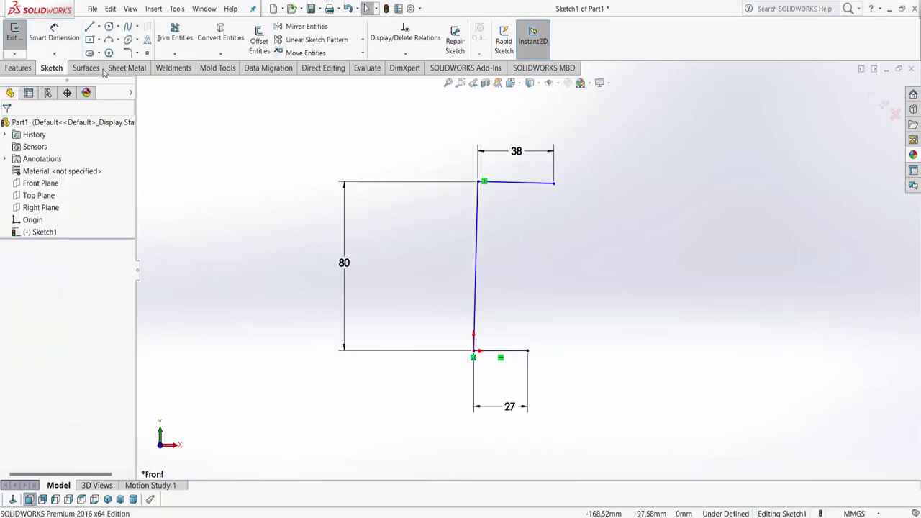
Step: Join the top and bottom line ends with a three-point arc bulging right, dimensioned R130
key("a")
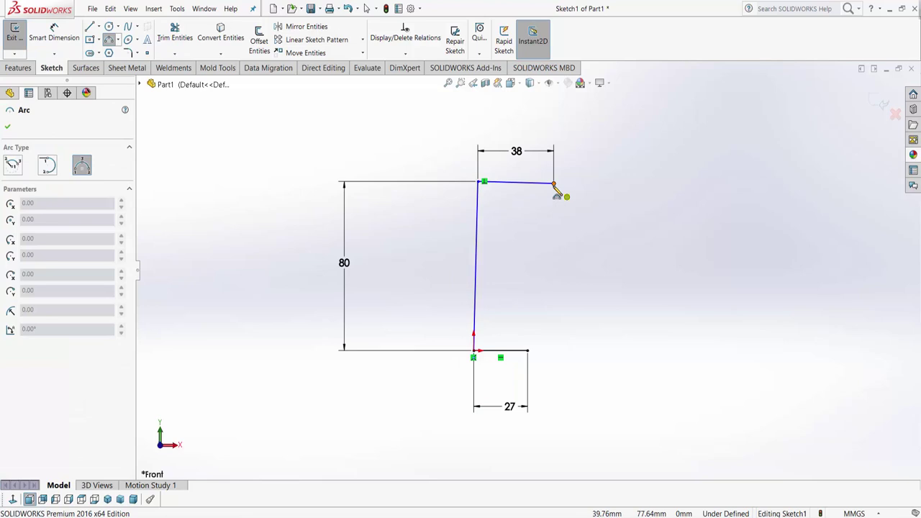
left_click(555, 185)
left_click(527, 351)
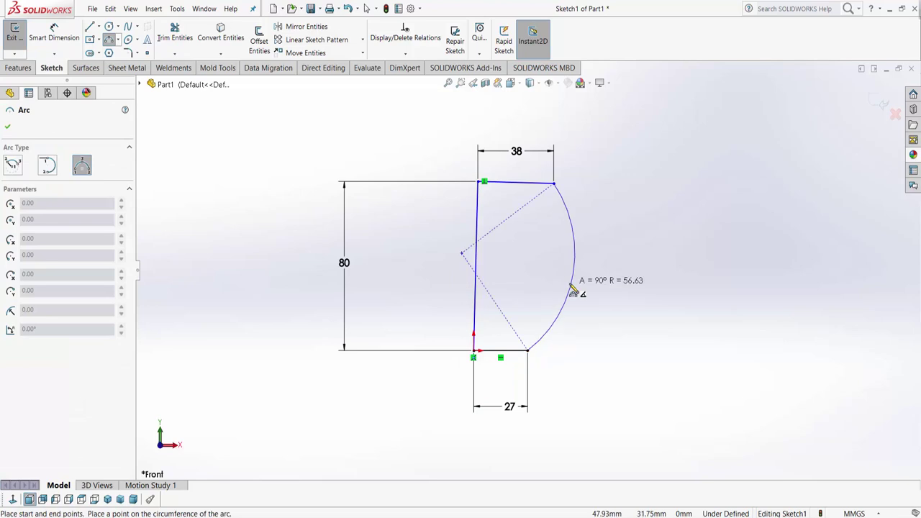
left_click(567, 271)
right_click(265, 140)
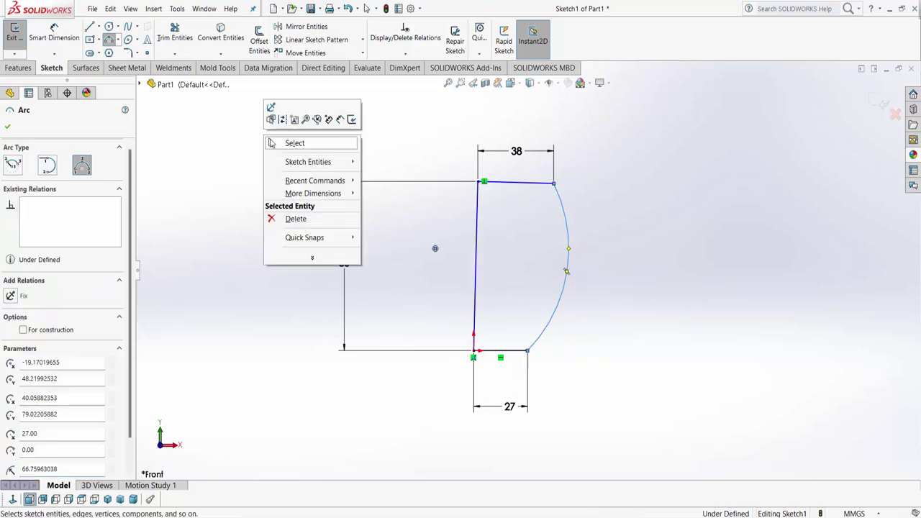
left_click(288, 143)
left_click(568, 264)
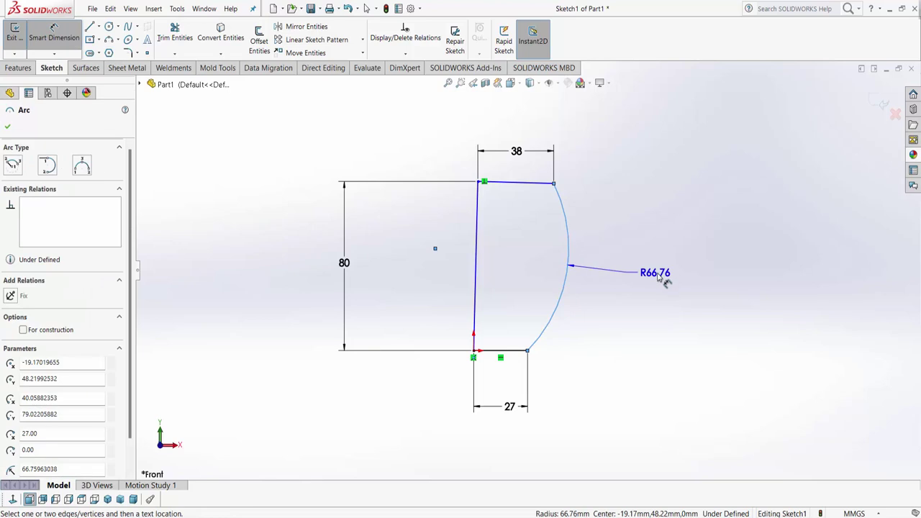
left_click(658, 275)
type("130")
key("Return")
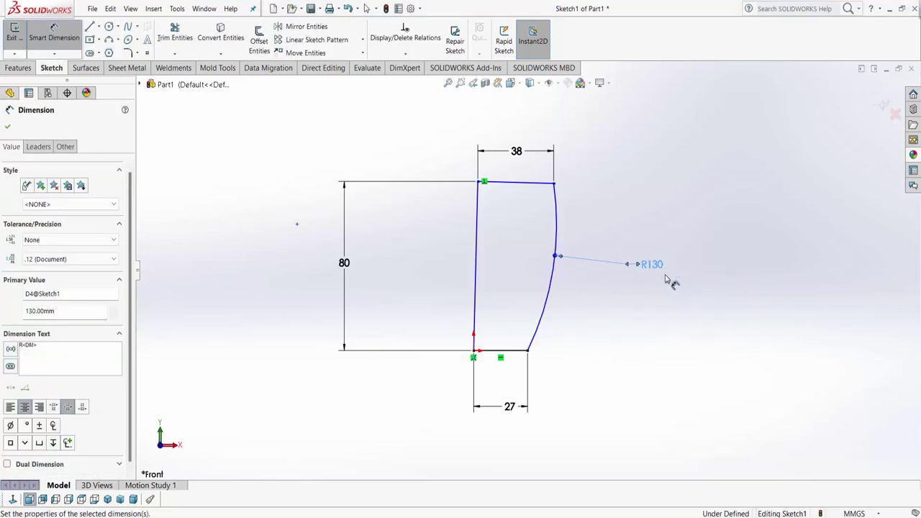
Step: Begin a 2 mm sketch fillet at the profile's top-right corner
left_click(8, 129)
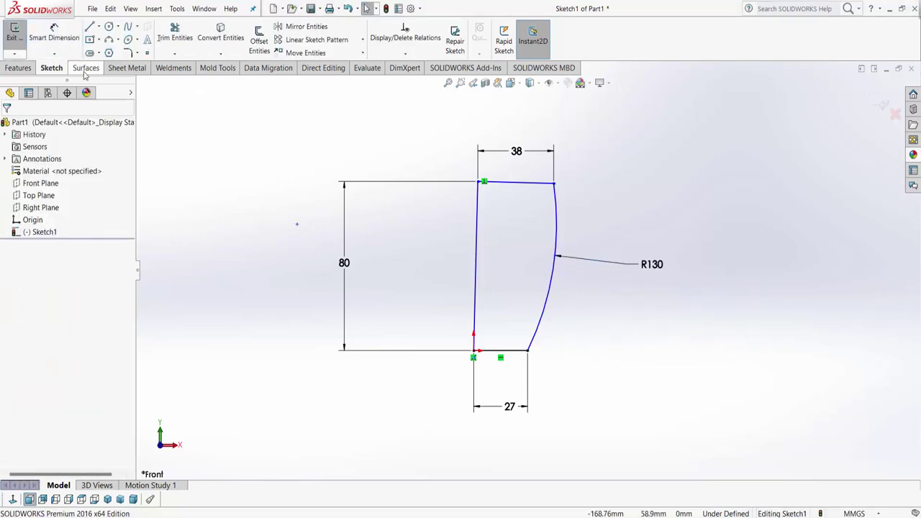
left_click(128, 53)
left_click(555, 185)
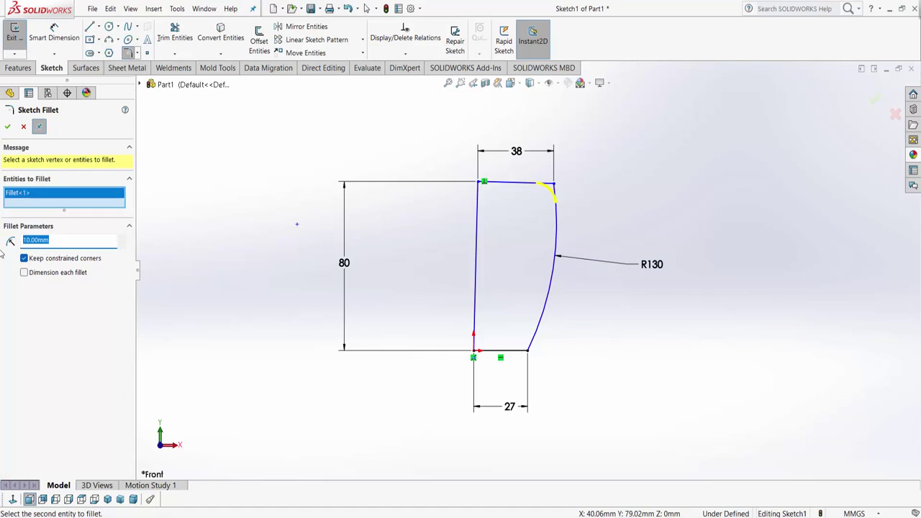
Step: Round the bottom-right corner and add a vertical centerline down from the bottom-left corner
left_click(528, 352)
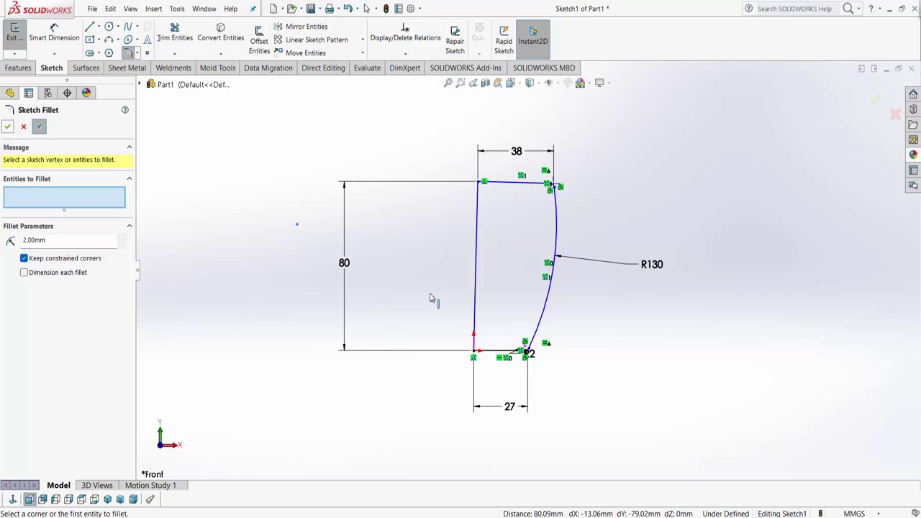
left_click(99, 29)
left_click(115, 51)
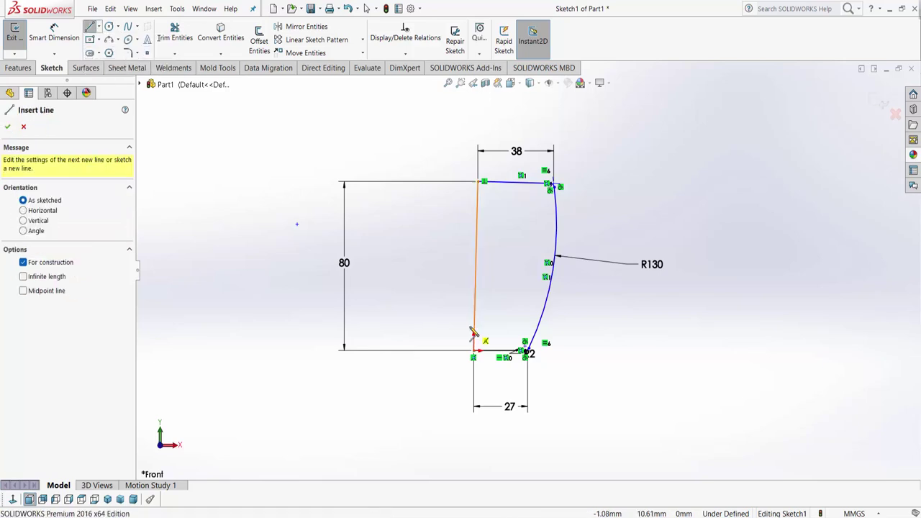
left_click(473, 350)
left_click(474, 450)
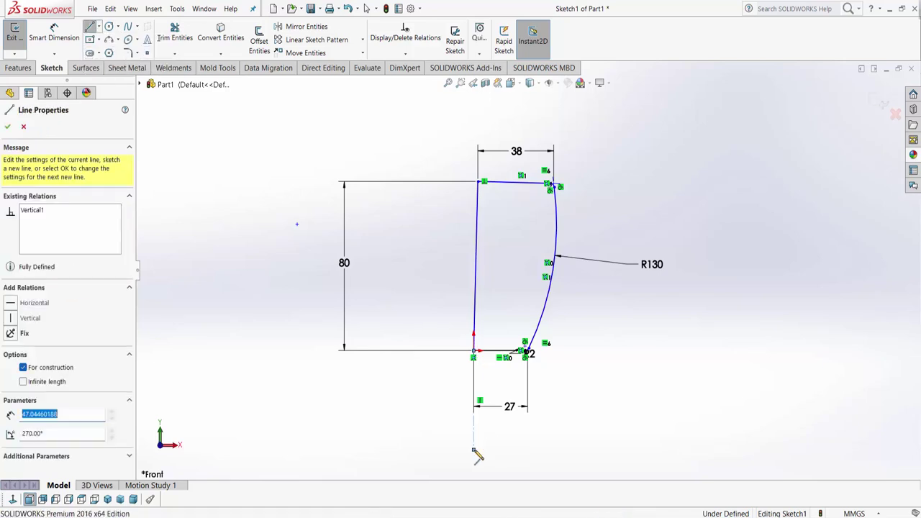
right_click(473, 449)
left_click(503, 393)
Step: Add an 82.92 mm dimension from the top corner to the arc's lower end, fully defining the sketch
left_click(54, 32)
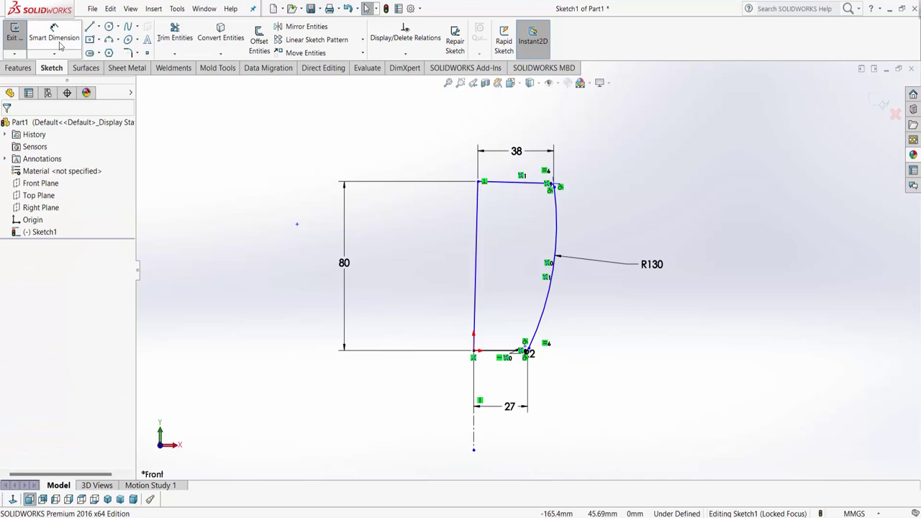
scroll(576, 291, "down", 3)
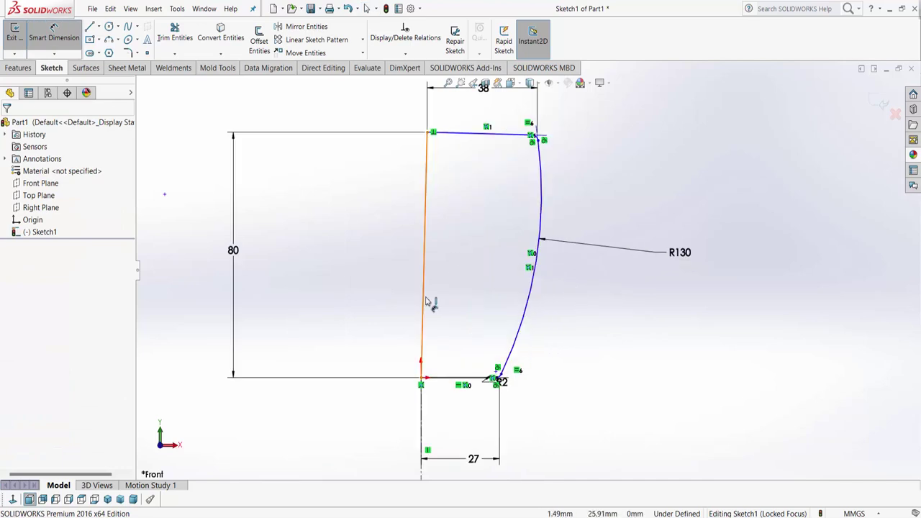
scroll(552, 265, "up", 2)
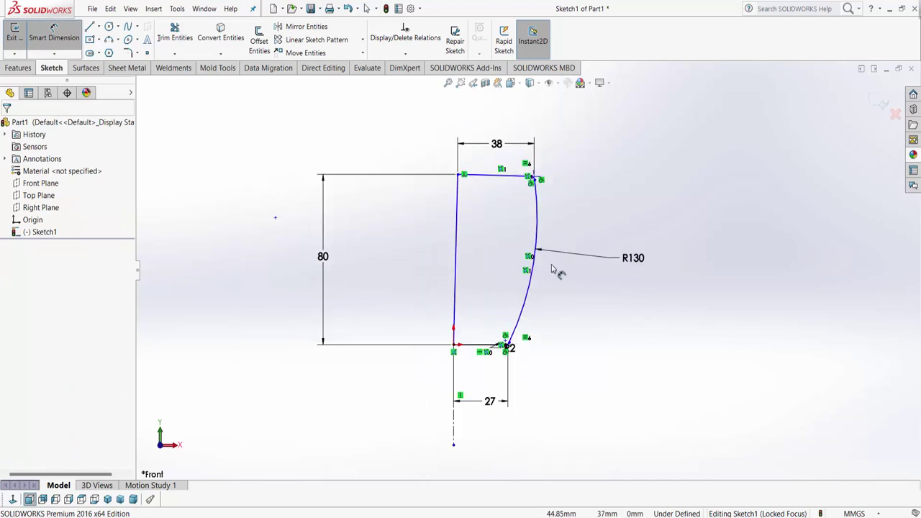
left_click(459, 176)
left_click(508, 347)
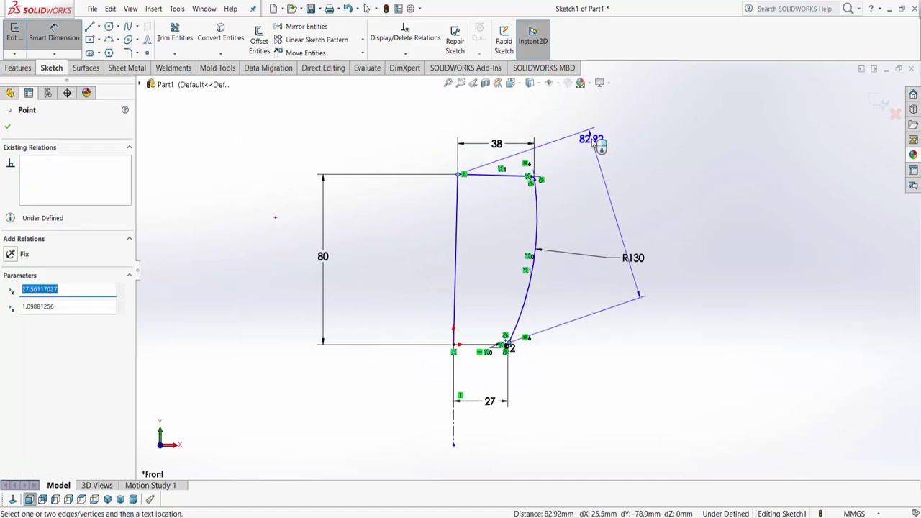
left_click(615, 180)
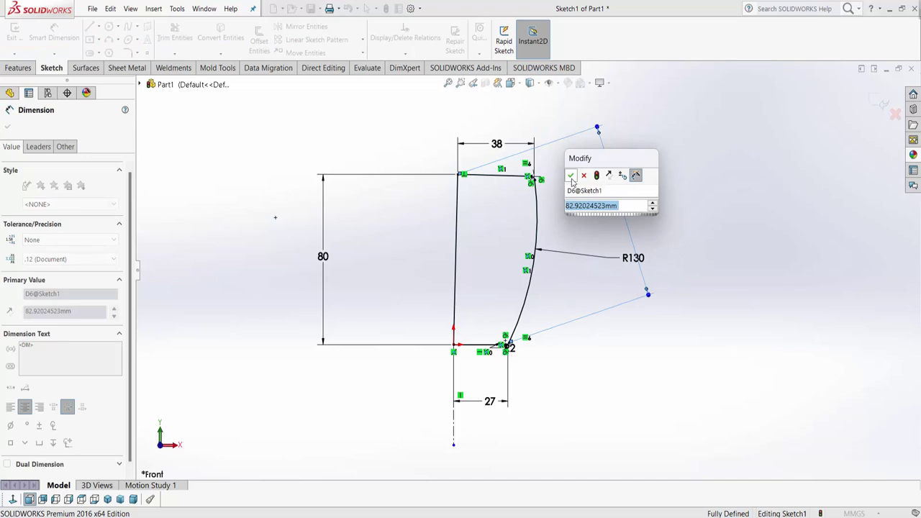
left_click(571, 175)
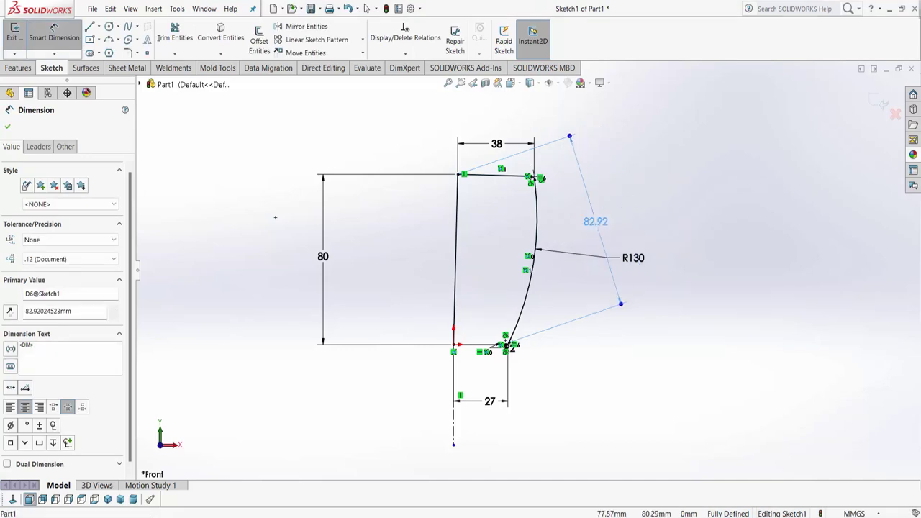
key("Escape")
key("f")
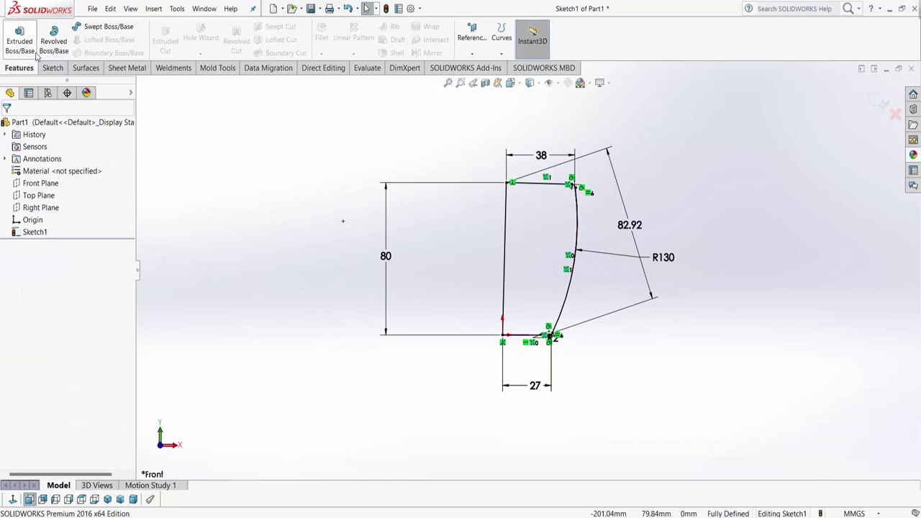
Step: Revolve the profile a full 360° into a solid cup body
left_click(53, 44)
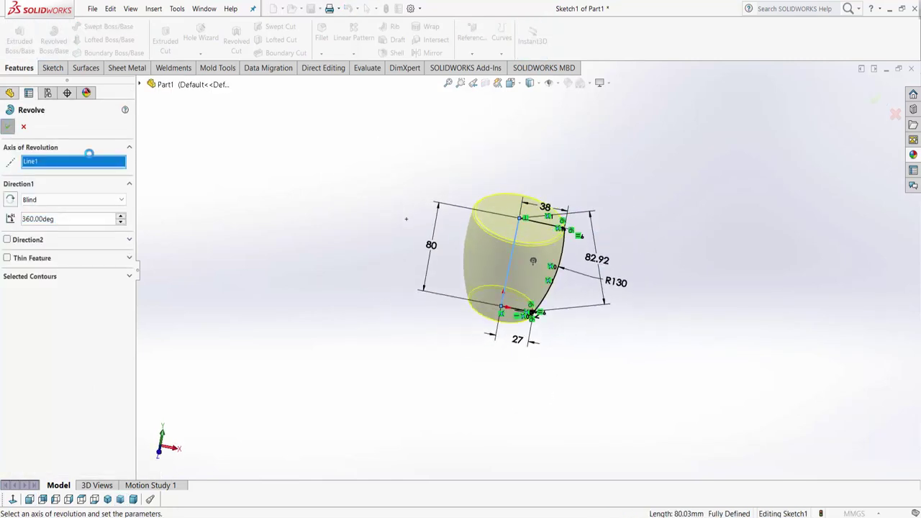
key("Return")
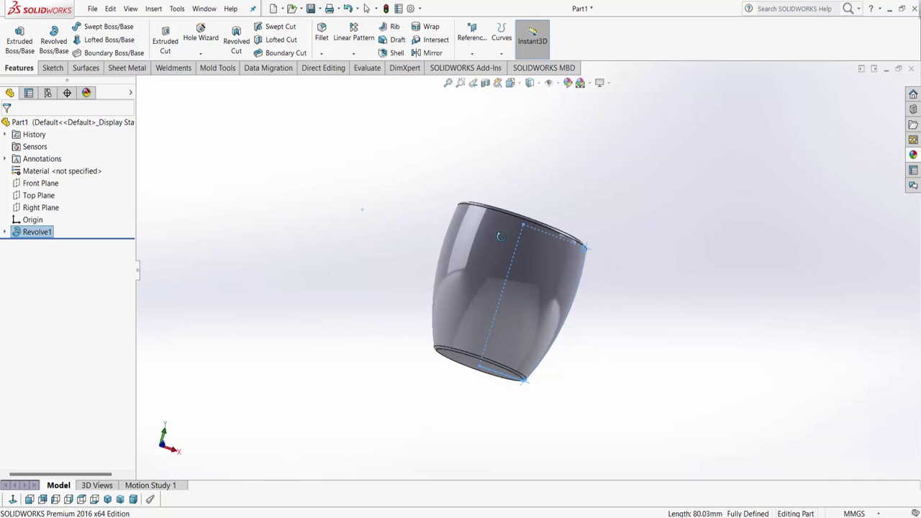
middle_click_drag(501, 236, 482, 252)
key("ctrl+1")
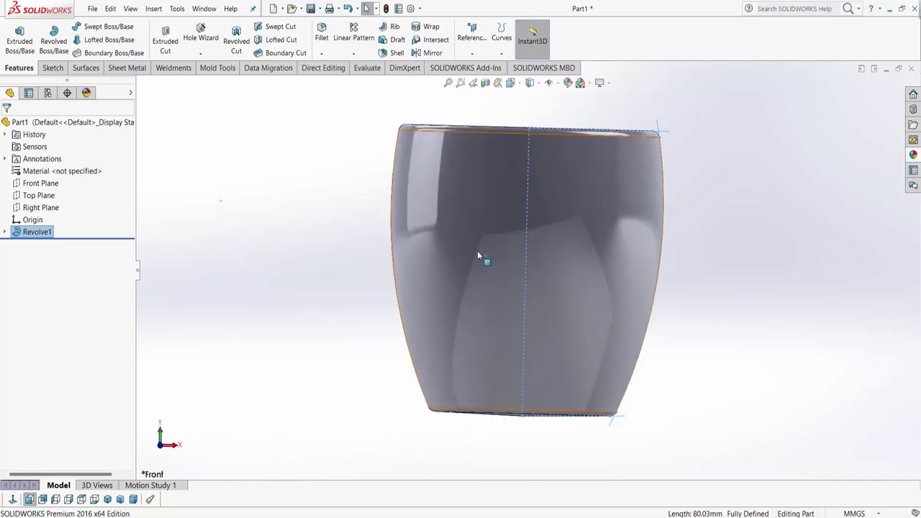
scroll(527, 259, "up", 2)
Step: Apply the Plain White scene and tilt the view to look onto the cup's top
left_click(656, 192)
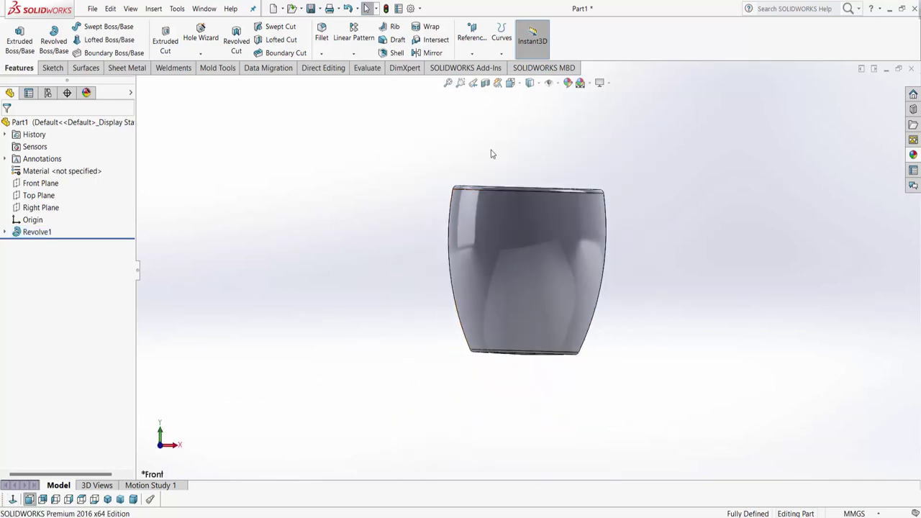
middle_click_drag(492, 154, 554, 113)
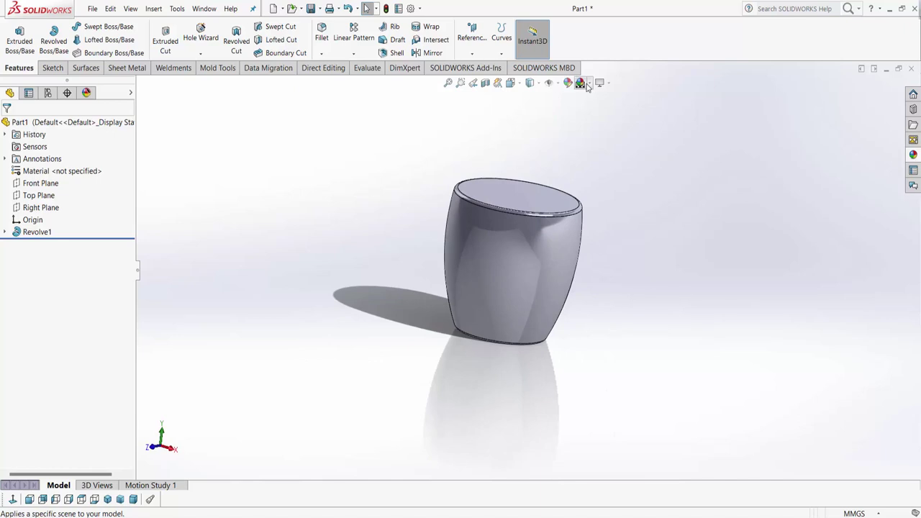
left_click(588, 85)
left_click(610, 113)
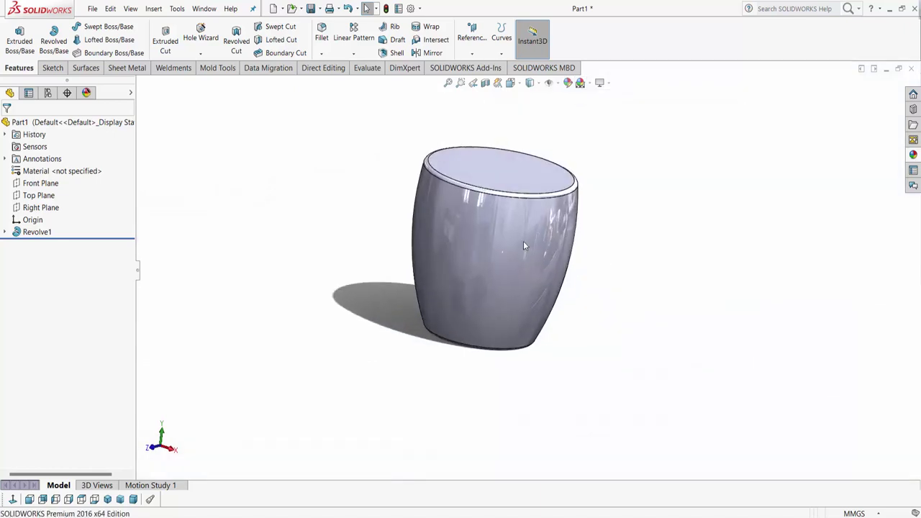
middle_click_drag(499, 230, 499, 237)
Step: Shell the cup to a 2.5 mm wall with the top face removed
left_click(499, 237)
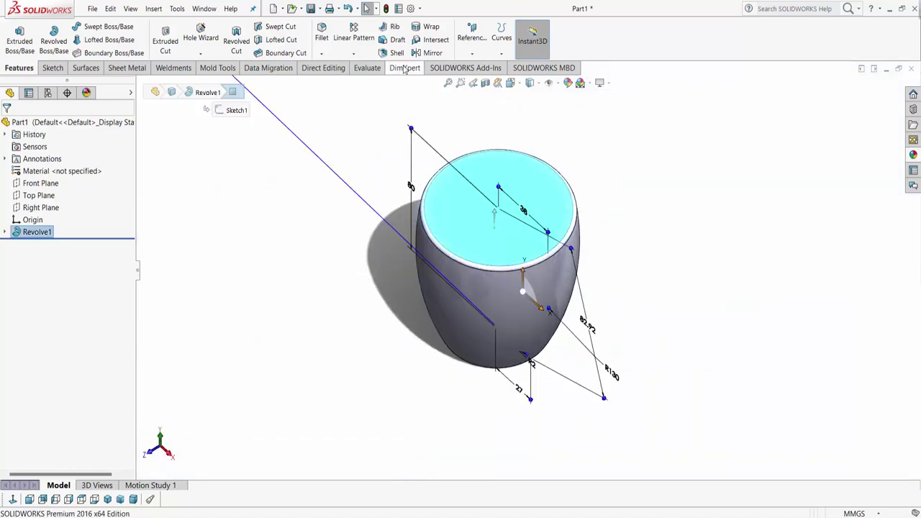
left_click(394, 54)
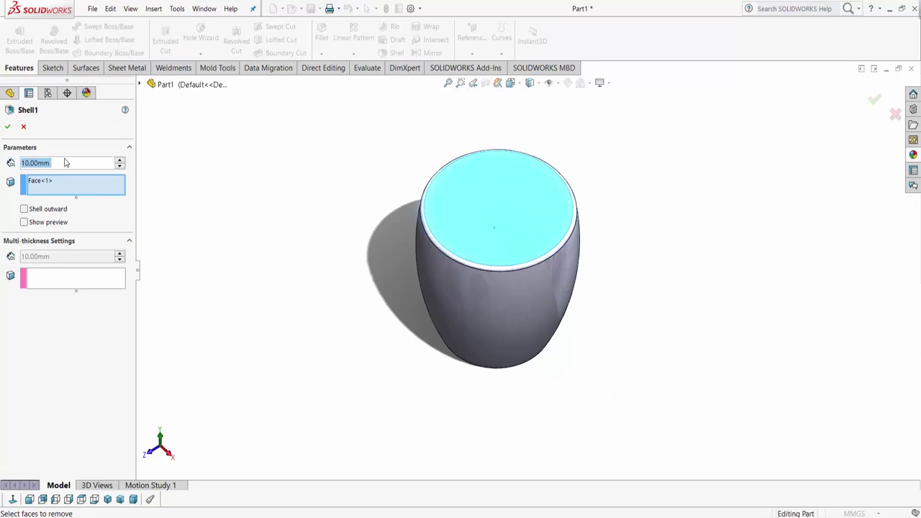
type("2.5")
key("Return")
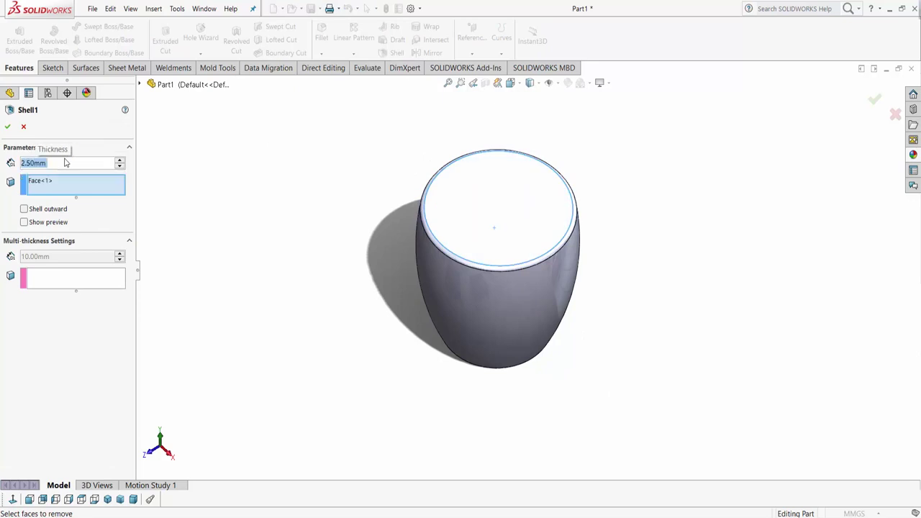
left_click(9, 127)
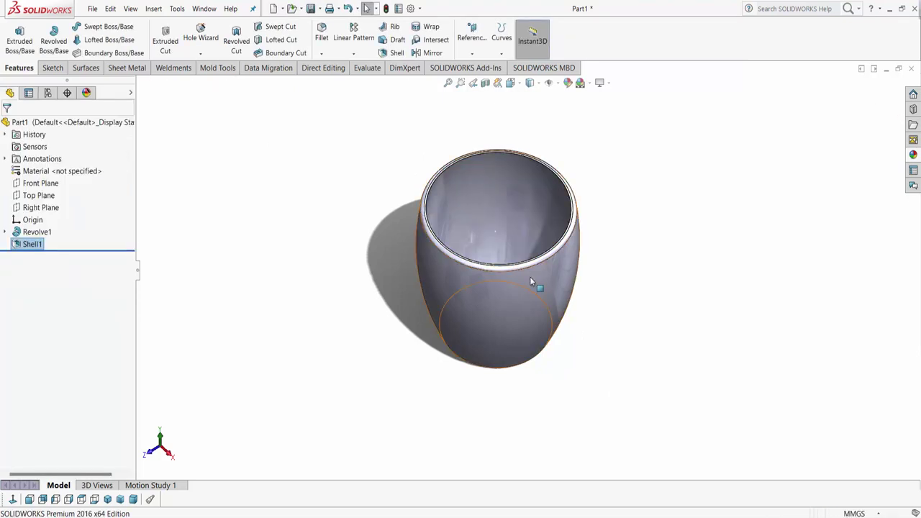
Step: Rotate the hollow cup and select its inner bottom edge
middle_click_drag(530, 276, 489, 249)
scroll(479, 223, "down", 3)
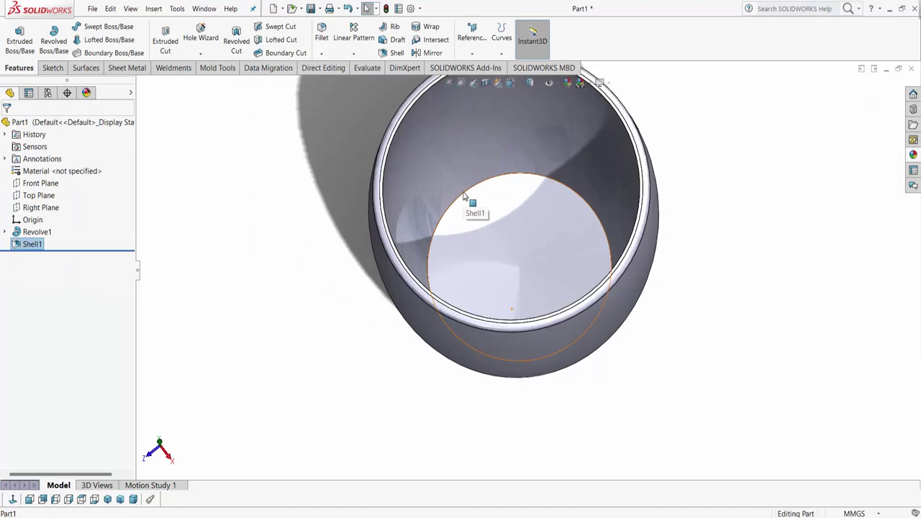
left_click(470, 208)
scroll(553, 196, "up", 3)
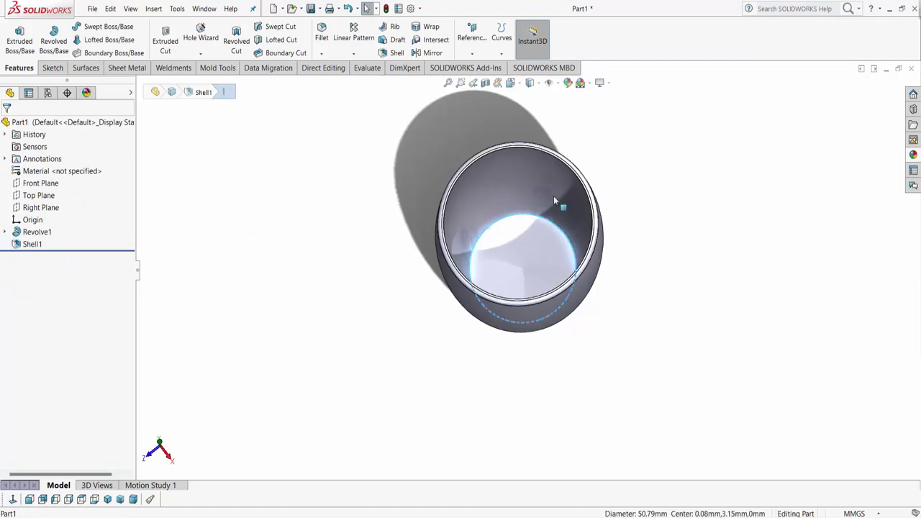
Step: Fillet the cup's inner bottom edge at 1.5 mm
left_click(326, 38)
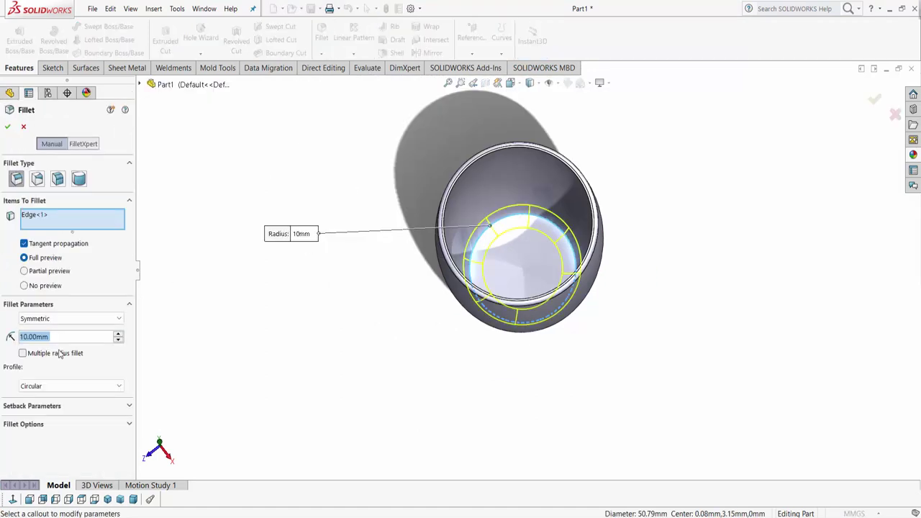
type("1.5")
key("Return")
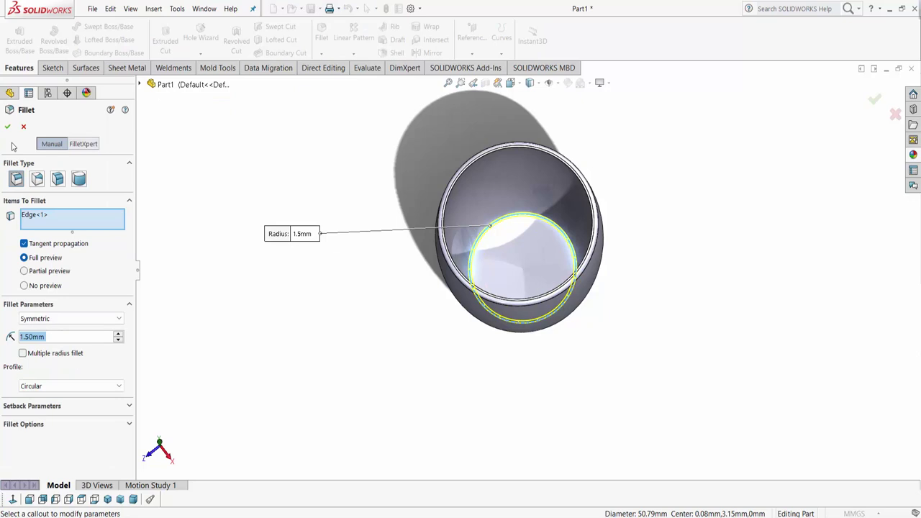
scroll(538, 206, "down", 1)
scroll(538, 206, "down", 1)
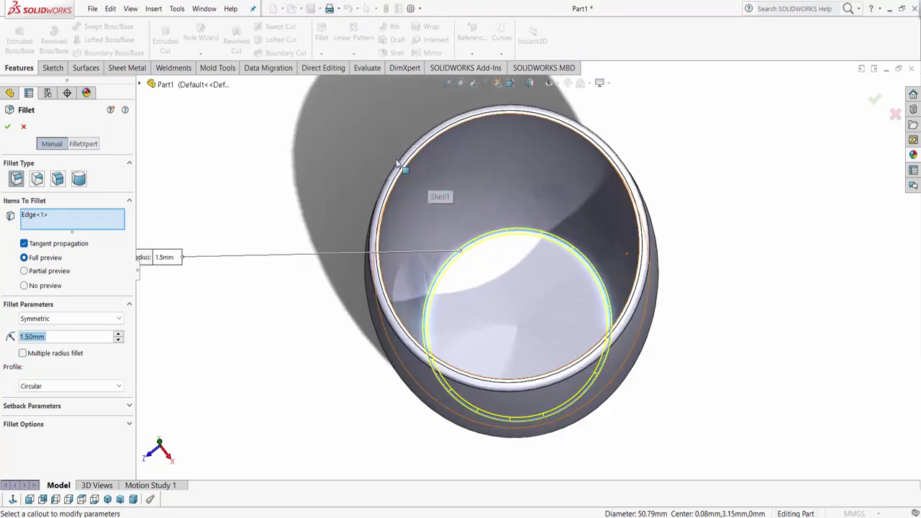
left_click(8, 127)
Step: Set up a 2 mm fillet on the top rim edge
left_click(322, 33)
scroll(400, 155, "down", 2)
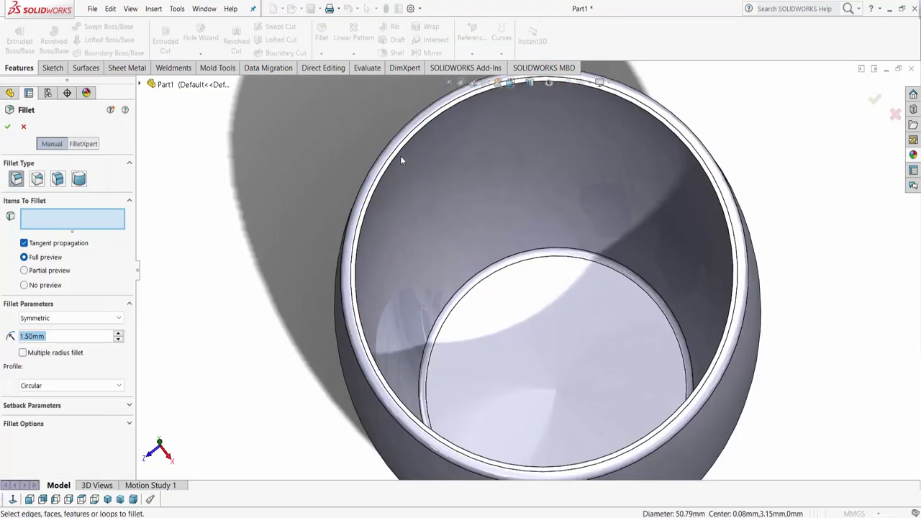
left_click(396, 155)
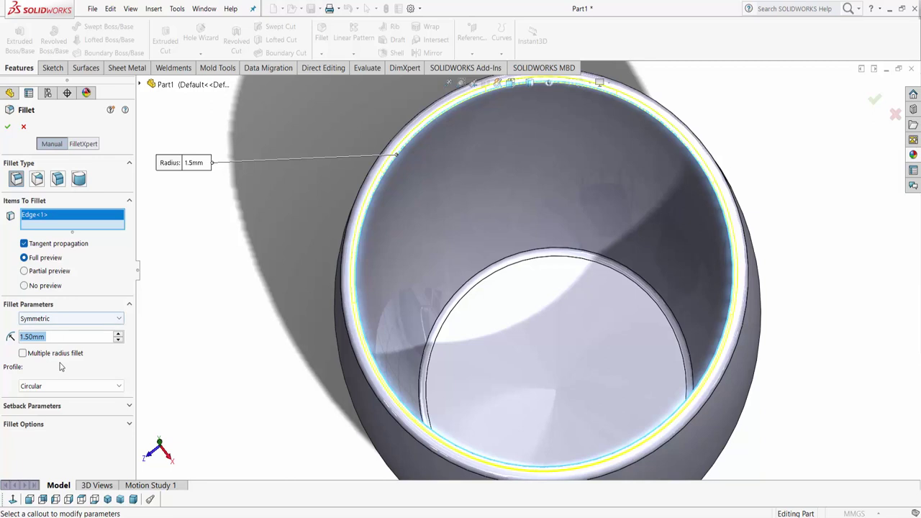
type("2")
key("Return")
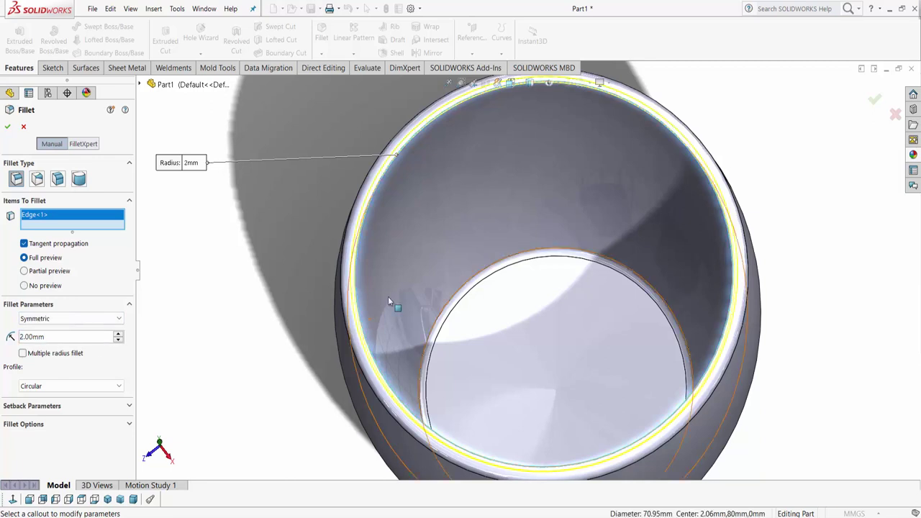
Step: Accept the 2 mm rim fillet and turn the cup upright to a side view
left_click(8, 129)
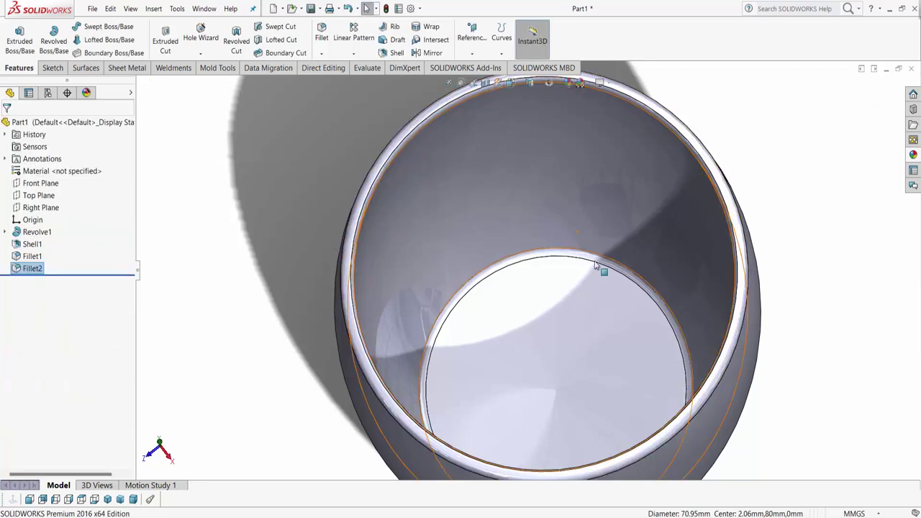
scroll(658, 365, "up", 5)
mouse_move(657, 366)
middle_mouse_down()
mouse_move(588, 346)
mouse_move(576, 384)
mouse_move(570, 332)
middle_mouse_up()
scroll(576, 384, "up", 3)
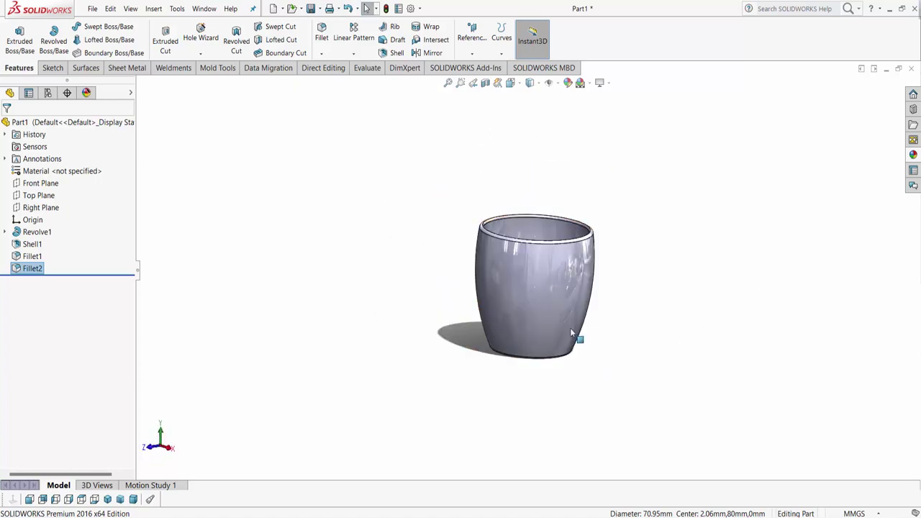
Step: View the cup normal to the Front Plane with Hidden Lines Visible display
left_click(37, 183)
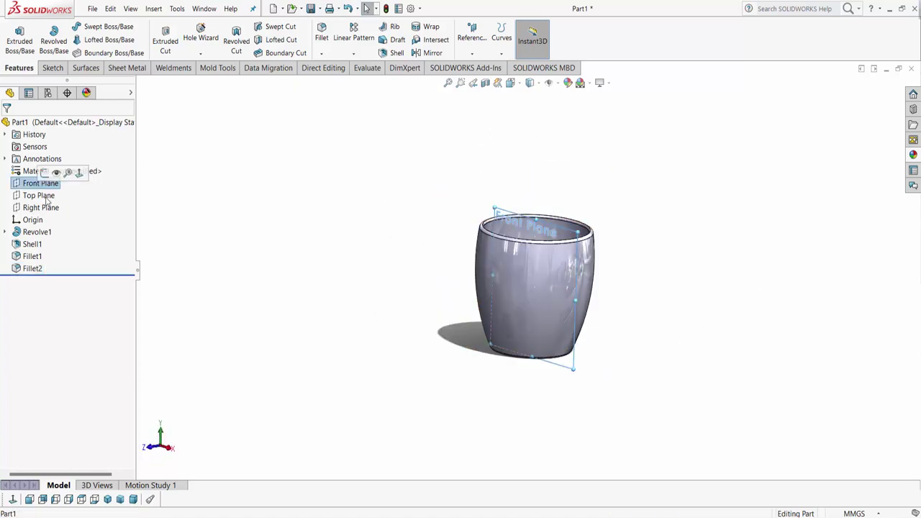
key("ctrl+8")
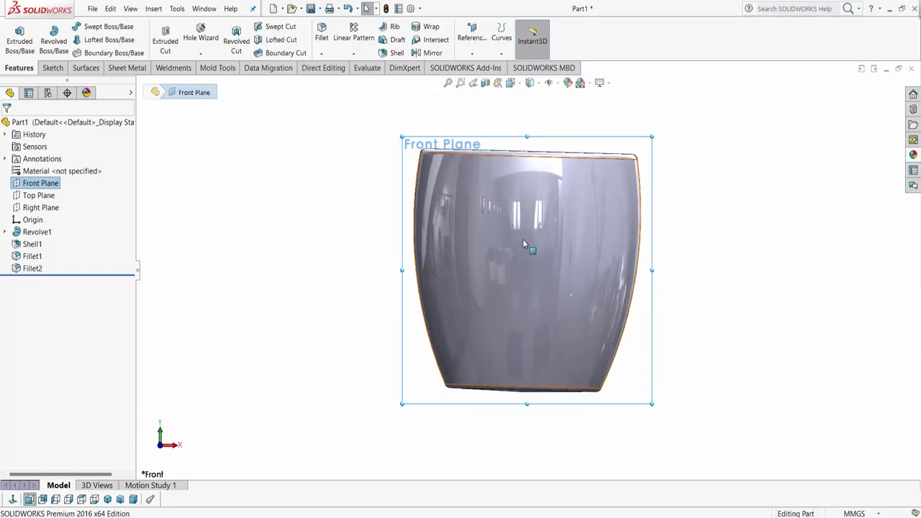
right_click(26, 187)
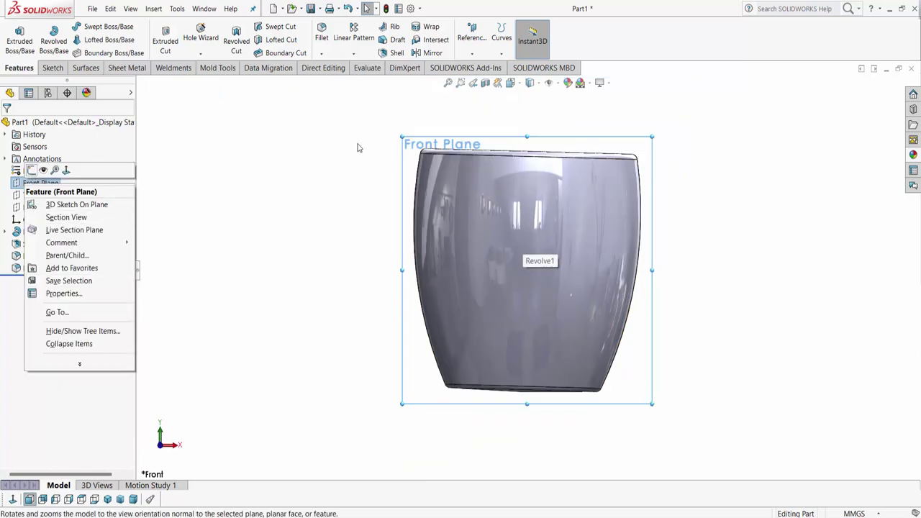
left_click(529, 82)
left_click(532, 143)
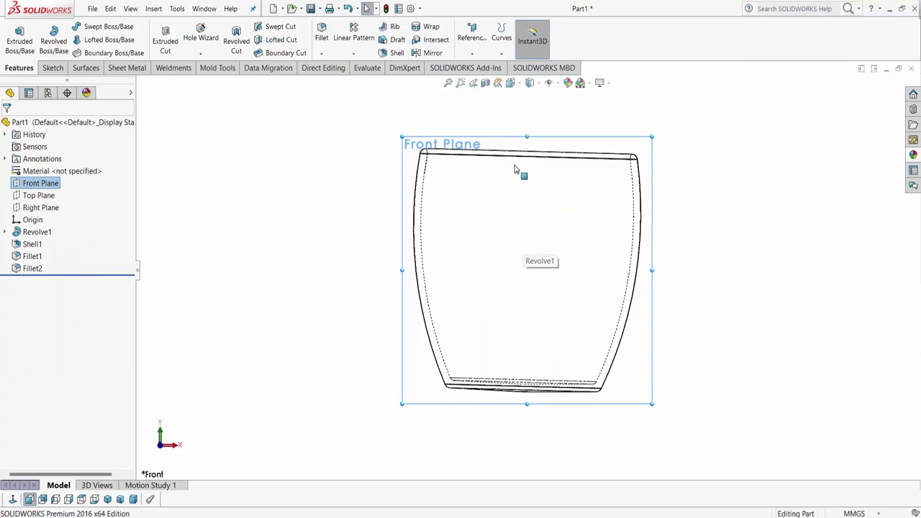
right_click(41, 188)
Step: Start a Front Plane sketch and convert the mug's outer right edge into it
left_click(59, 171)
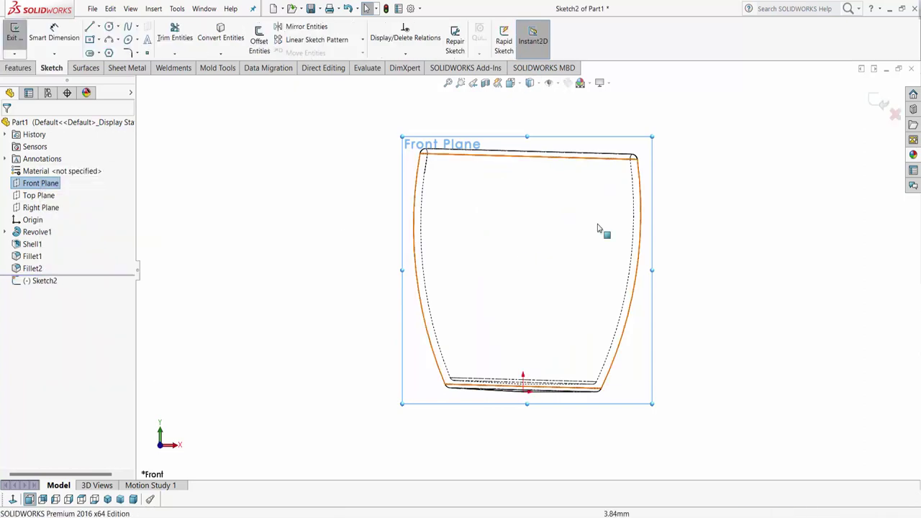
left_click(641, 233)
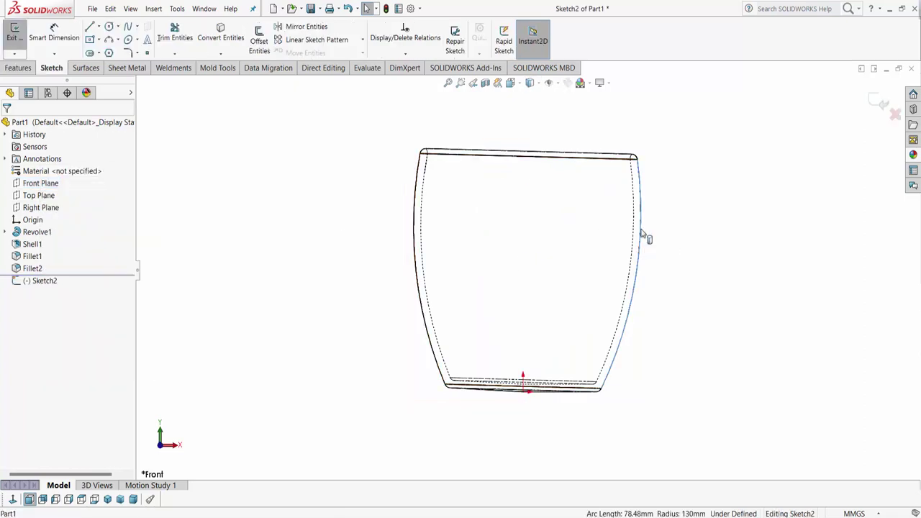
left_click(220, 32)
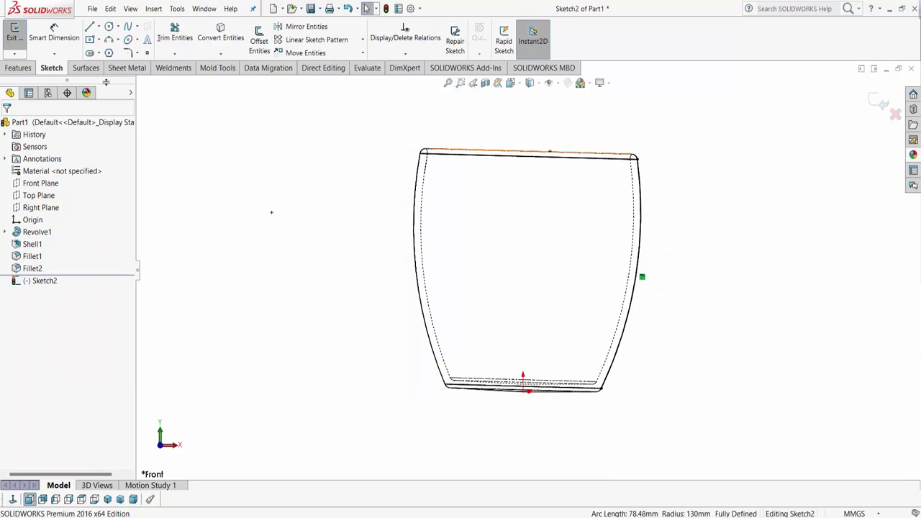
Step: Draw a roughly R14.14 three-point arc curving outward from the mug's right side
left_click(110, 39)
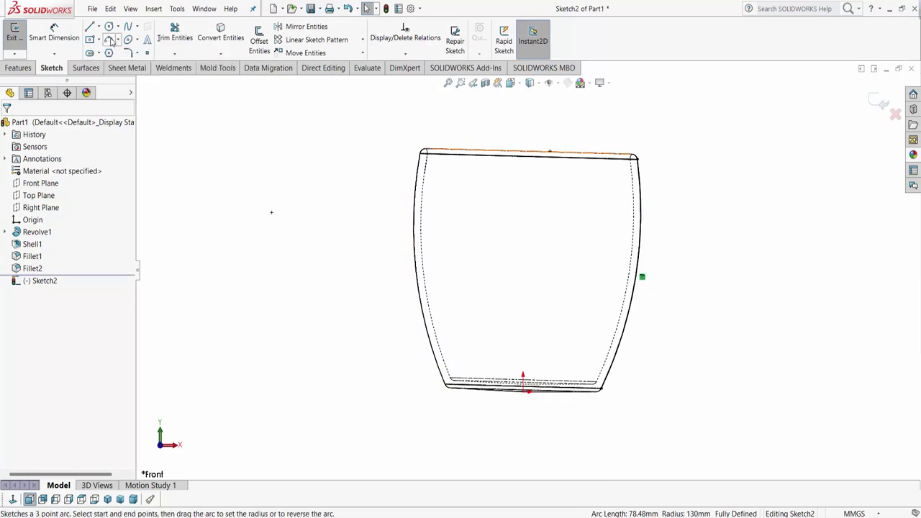
left_click(640, 213)
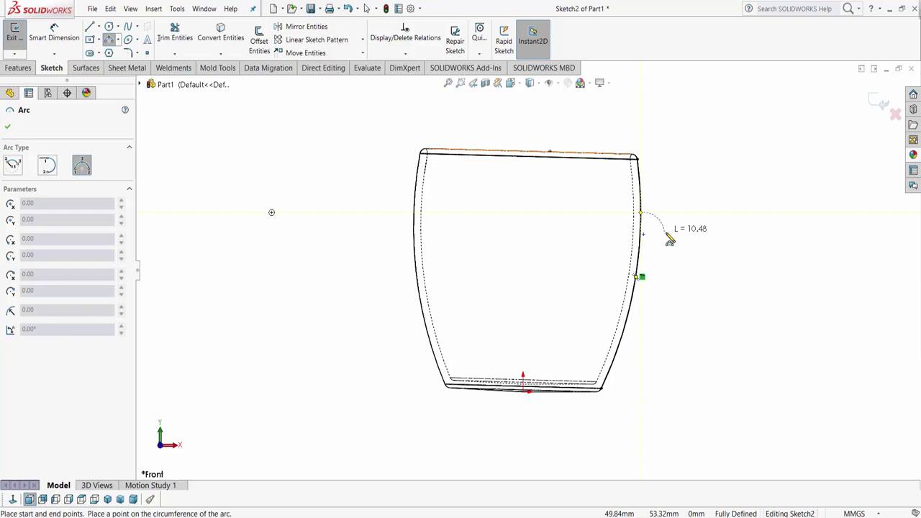
left_click(699, 264)
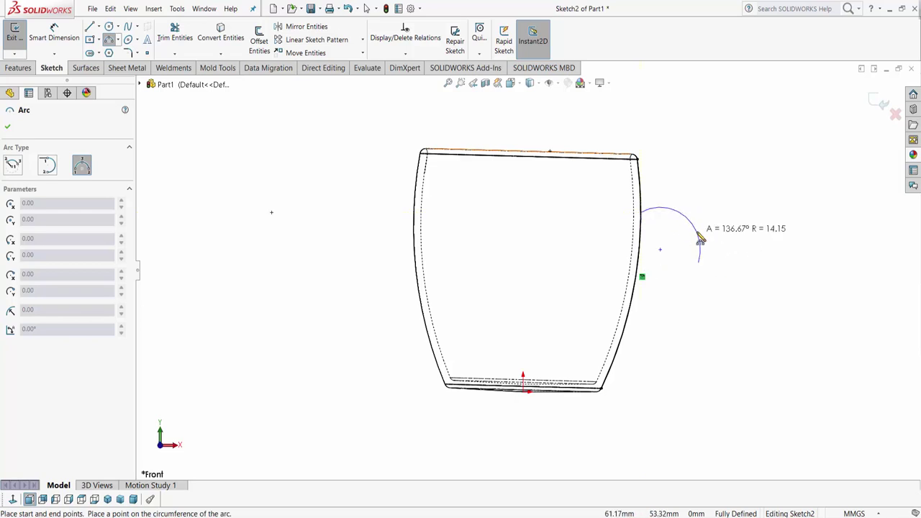
left_click(700, 240)
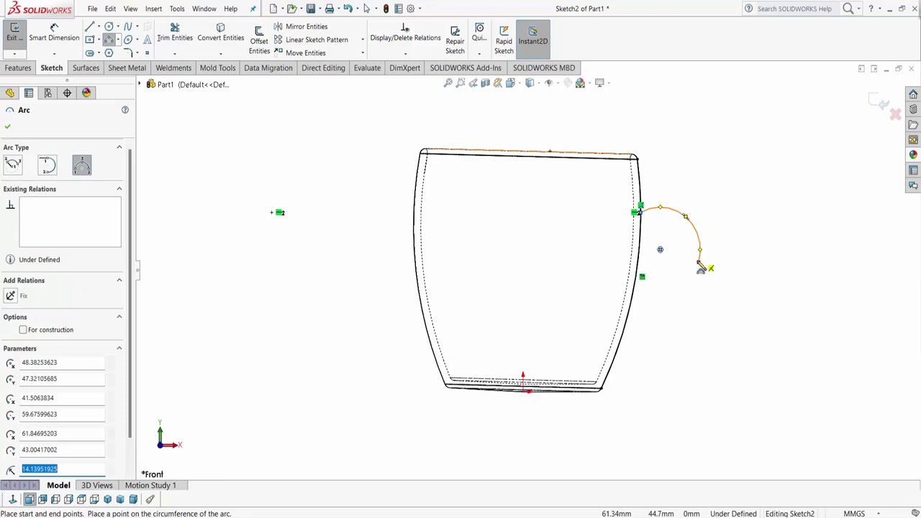
left_click(128, 26)
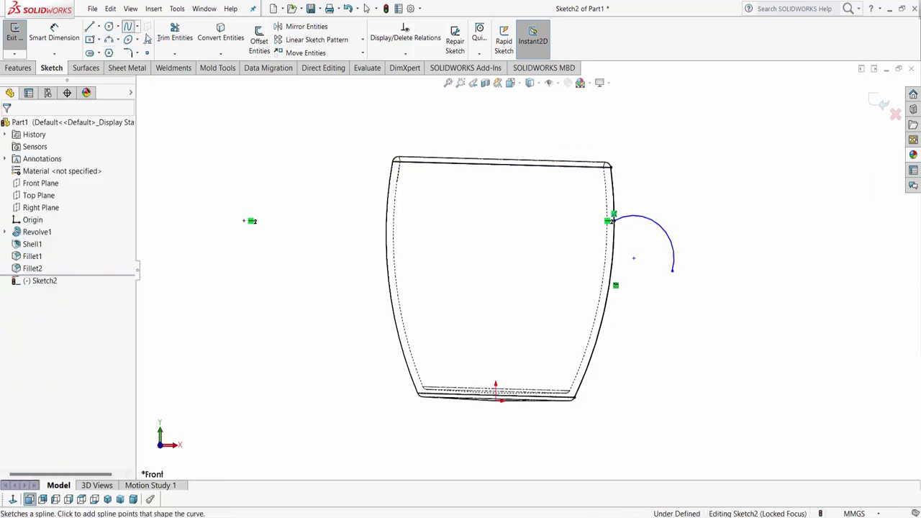
Step: Draw a spline from the arc's lower end to the mug's lower side
left_click(672, 271)
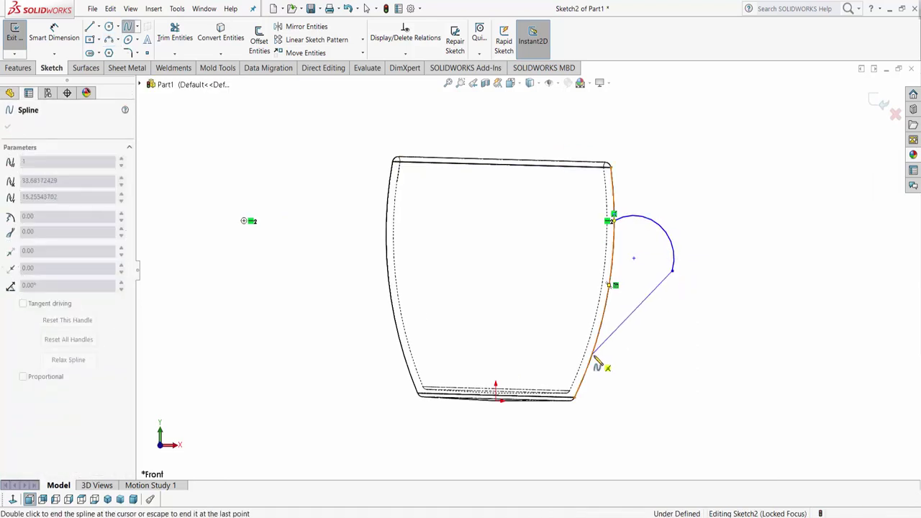
left_click(593, 356)
left_click(128, 27)
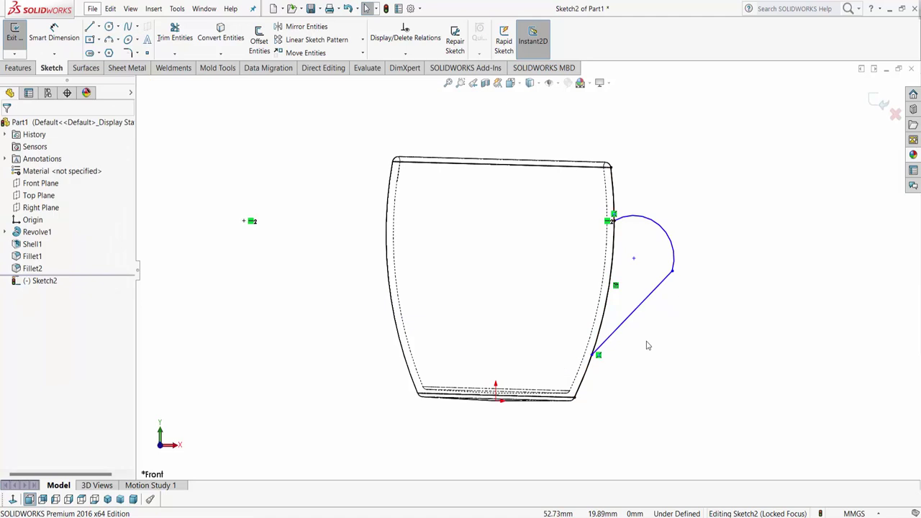
Step: Drag the spline's tangent handles to bend it into a smooth curve
left_click(642, 305)
left_click_drag(643, 308, 653, 316)
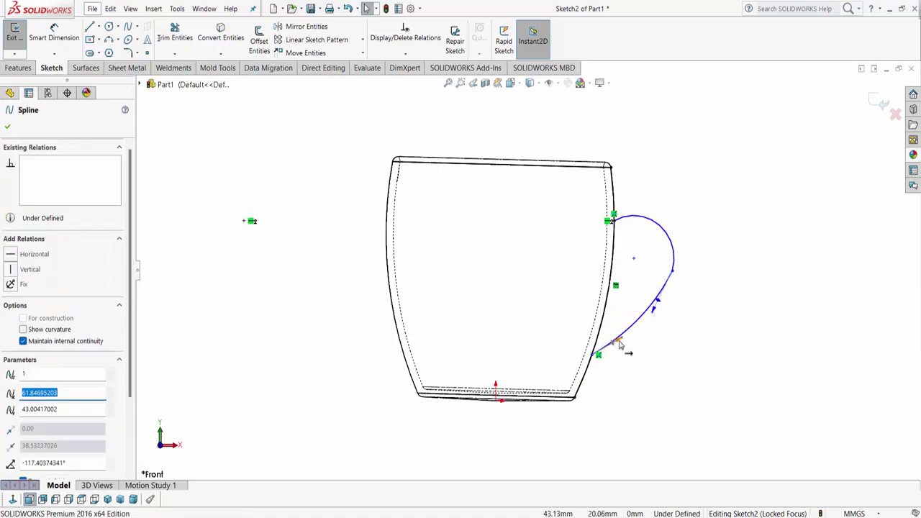
left_click(617, 342)
left_click_drag(626, 347, 626, 341)
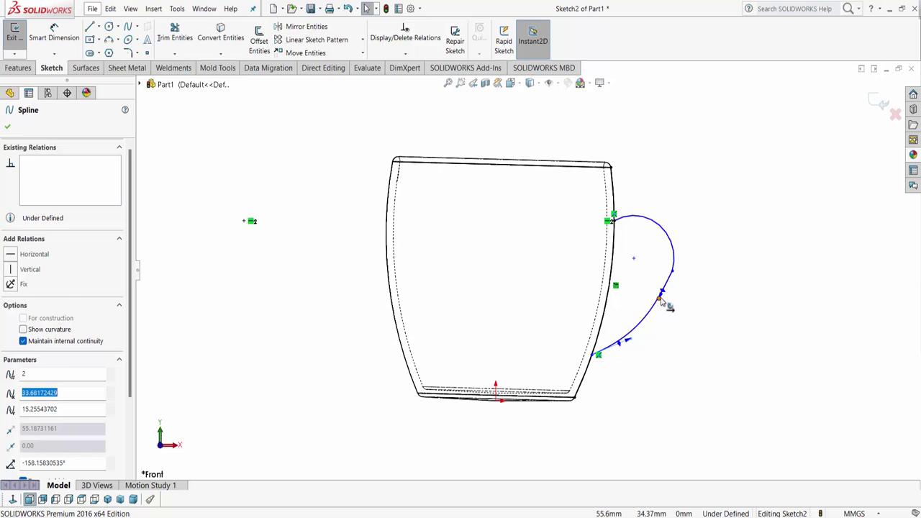
left_click_drag(667, 304, 668, 302)
left_click(724, 329)
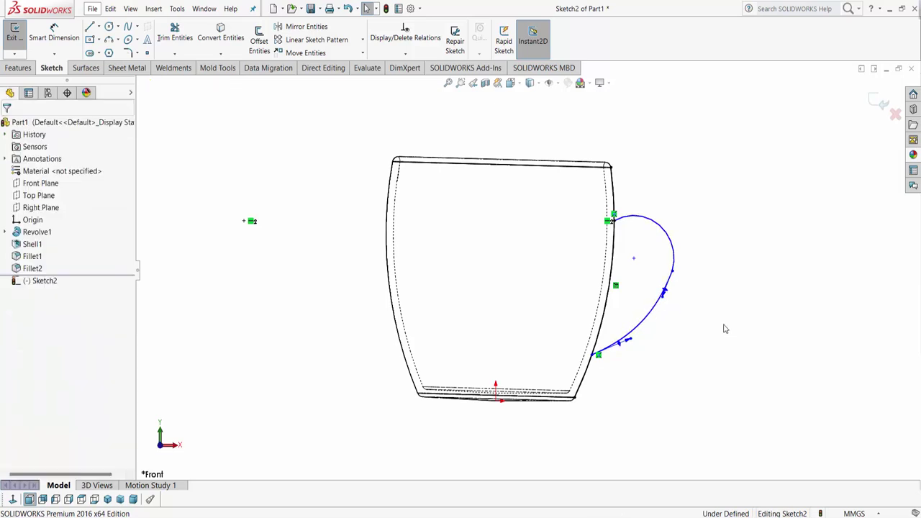
left_click(54, 33)
Step: Dimension the handle arc to radius 15 and the spline length to 42
left_click(672, 225)
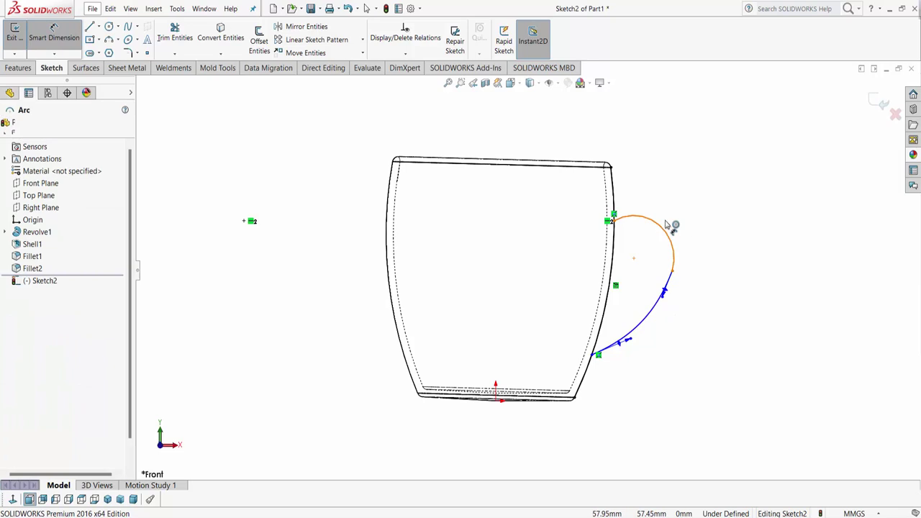
left_click(708, 175)
type("15")
key("Return")
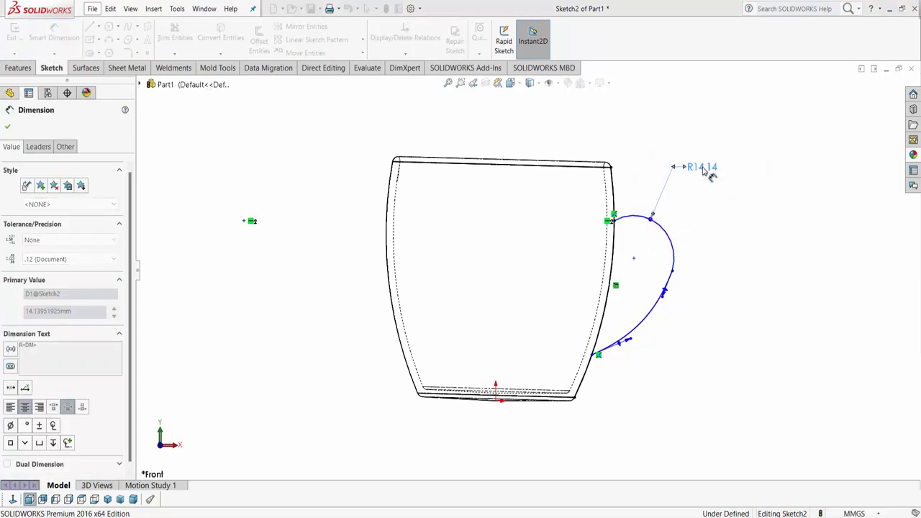
left_click(659, 311)
left_click(728, 370)
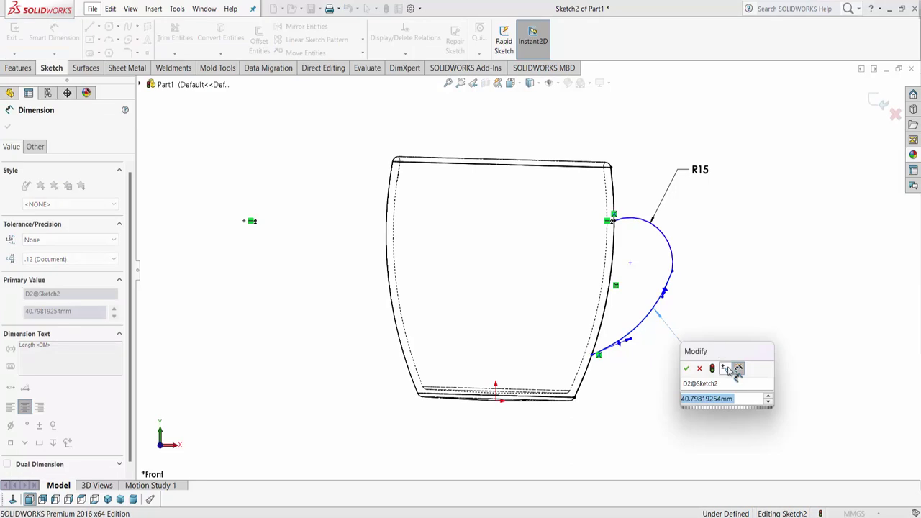
type("42")
key("Return")
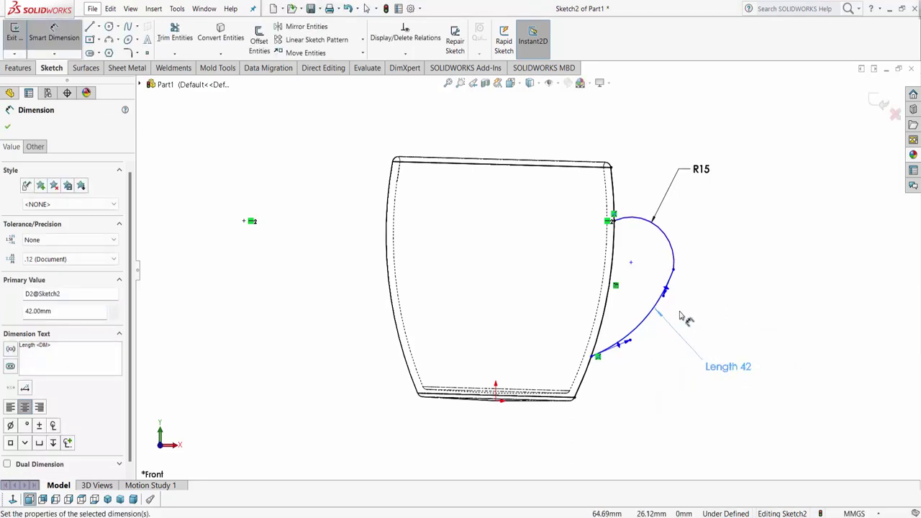
Step: Add a 35 mm dimension at the arc-spline junction and a 40 tangent-handle dimension
left_click(672, 270)
left_click(823, 266)
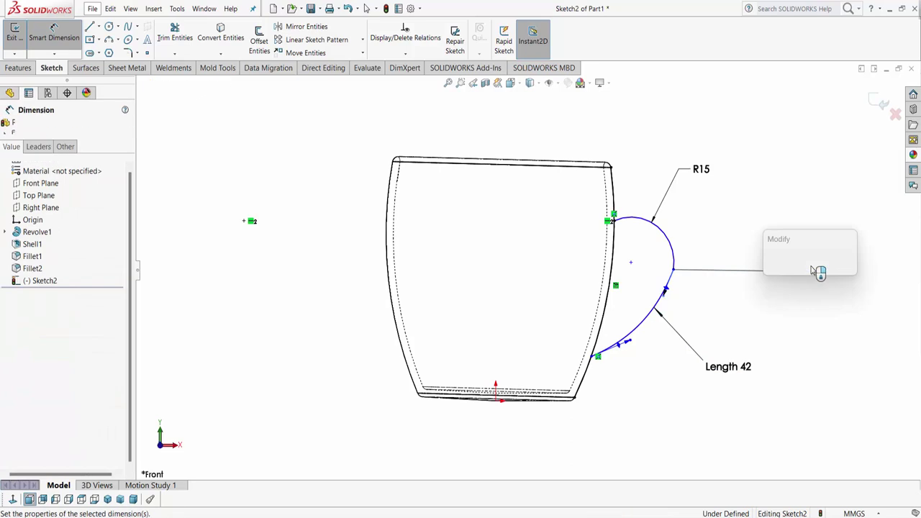
type("35.00mm")
key("Return")
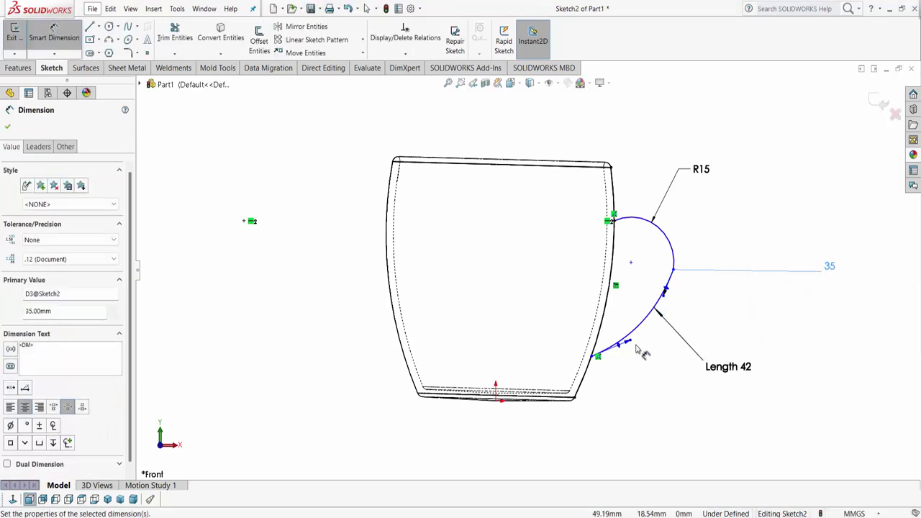
left_click(624, 342)
left_click(649, 415)
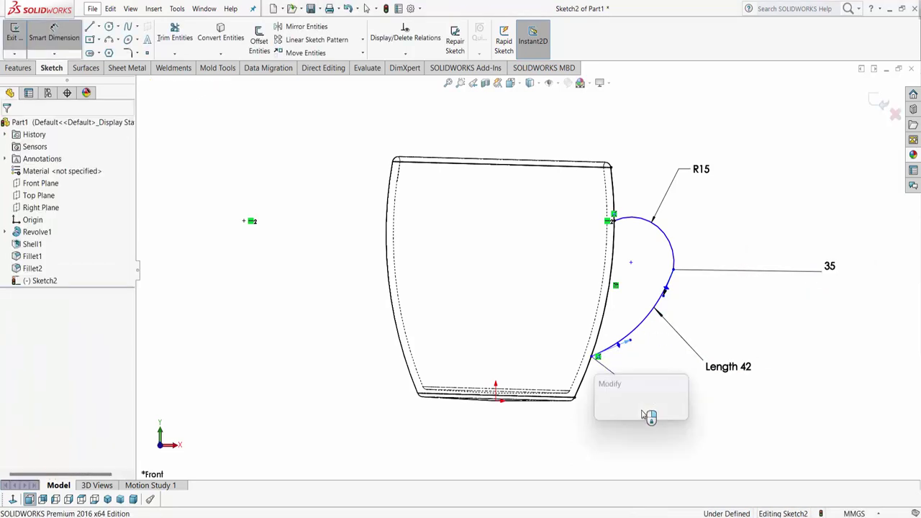
type("40")
key("Return")
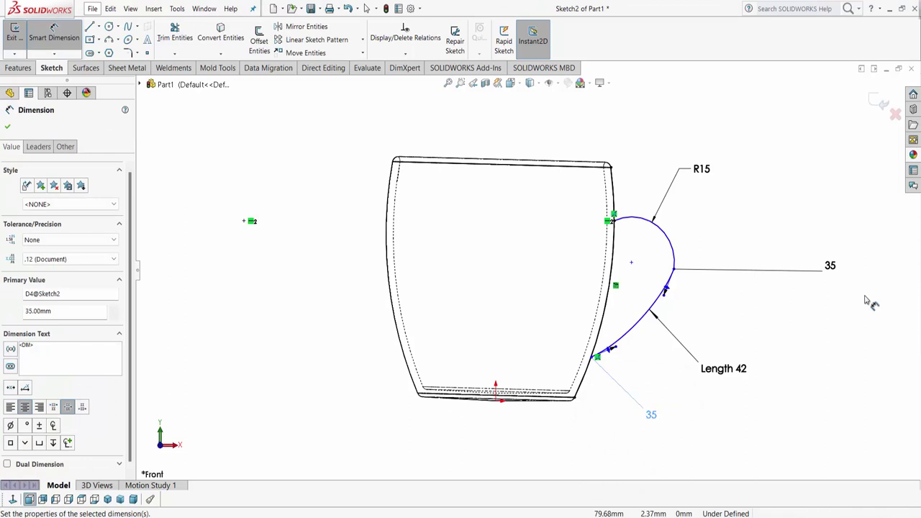
key("Escape")
Step: Make the spline tangent to the arc and exit the handle sketch
scroll(763, 373, "down", 3)
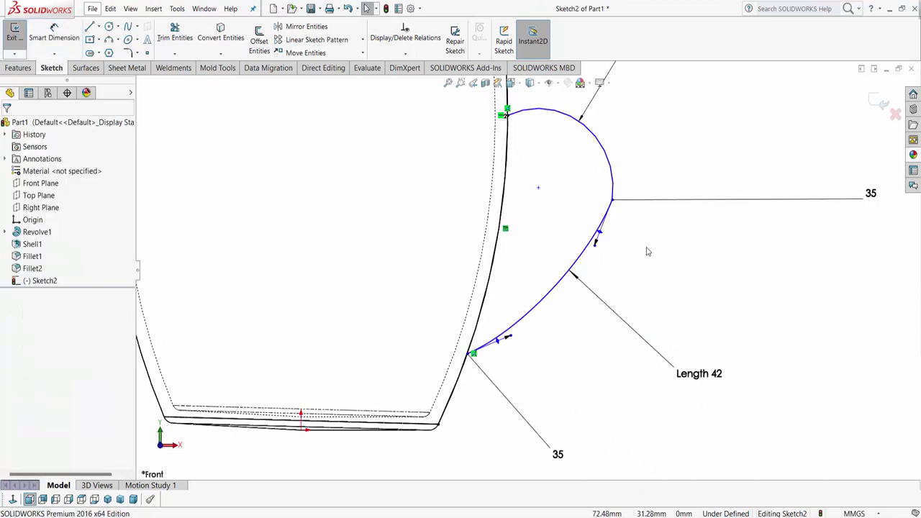
left_click(609, 210)
left_click(613, 192, "ctrl")
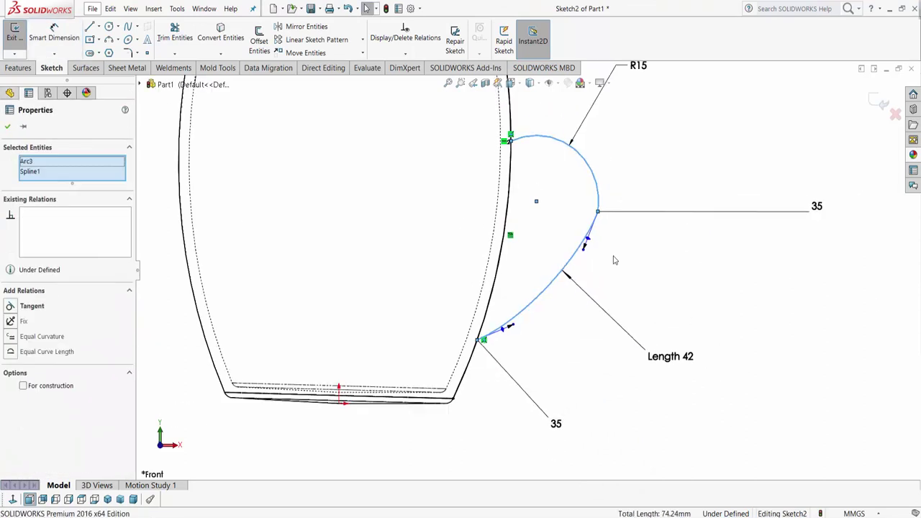
scroll(526, 274, "up", 5)
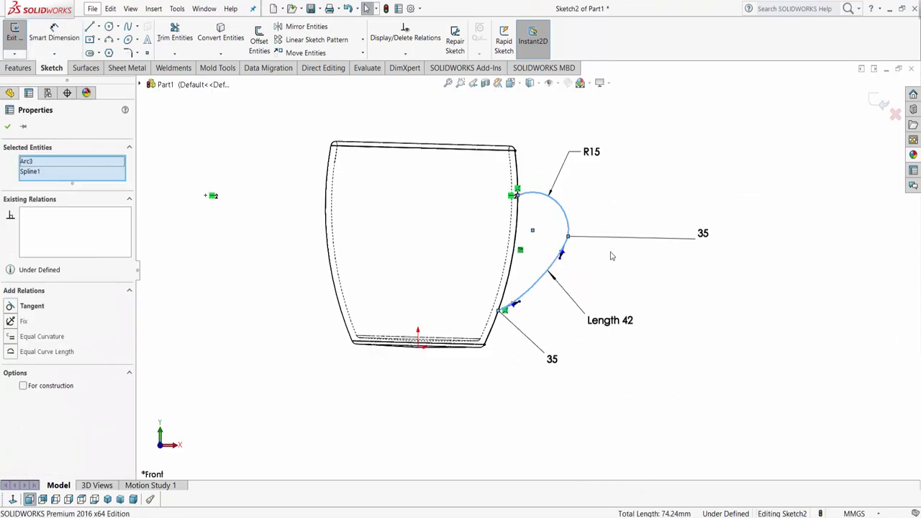
left_click(10, 307)
left_click(692, 314)
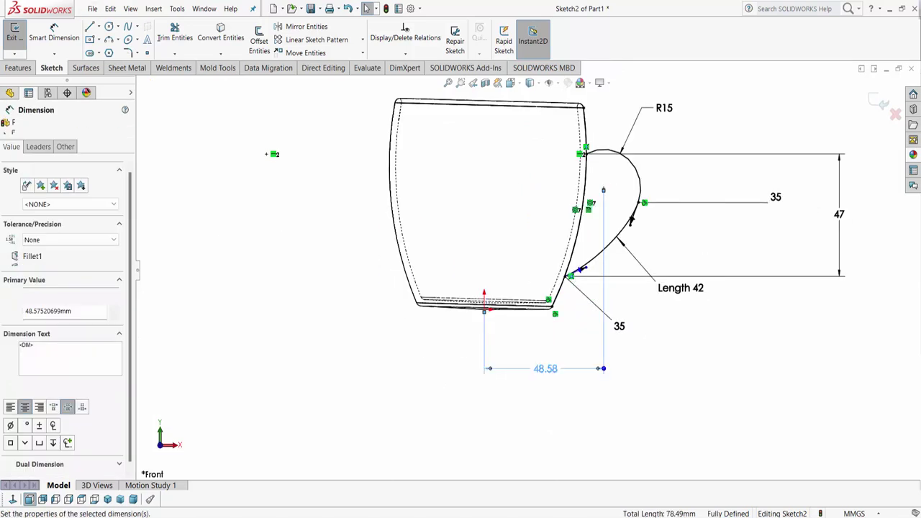
left_click(881, 103)
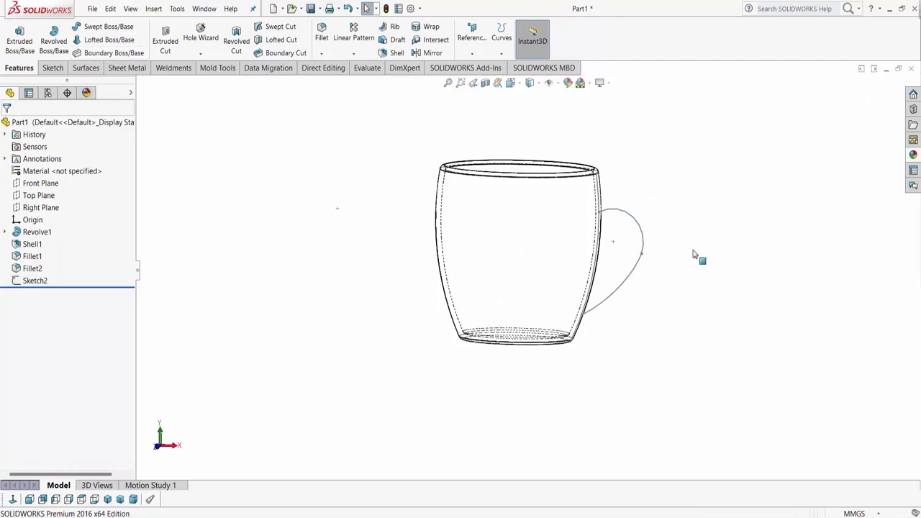
Step: Reopen Sketch2 for editing and return to the front view
middle_click_drag(699, 257, 448, 263)
left_click(29, 280)
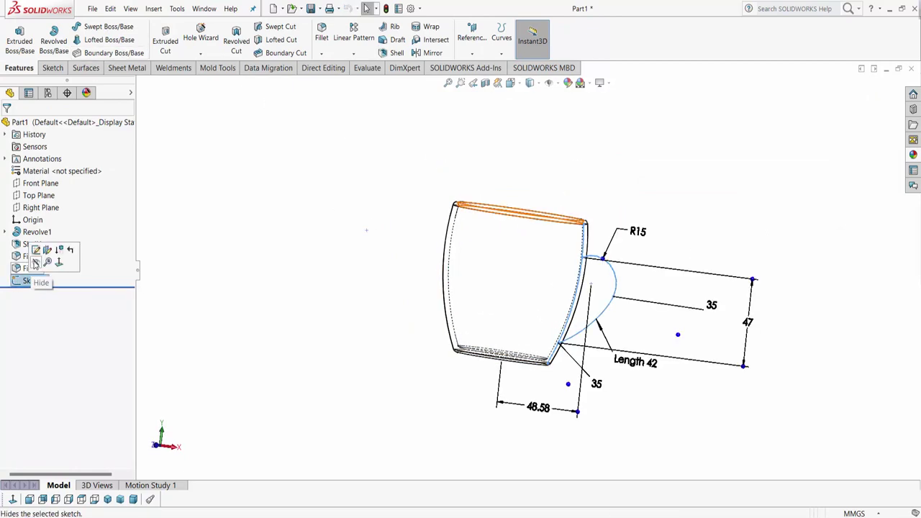
left_click(35, 251)
left_click(29, 499)
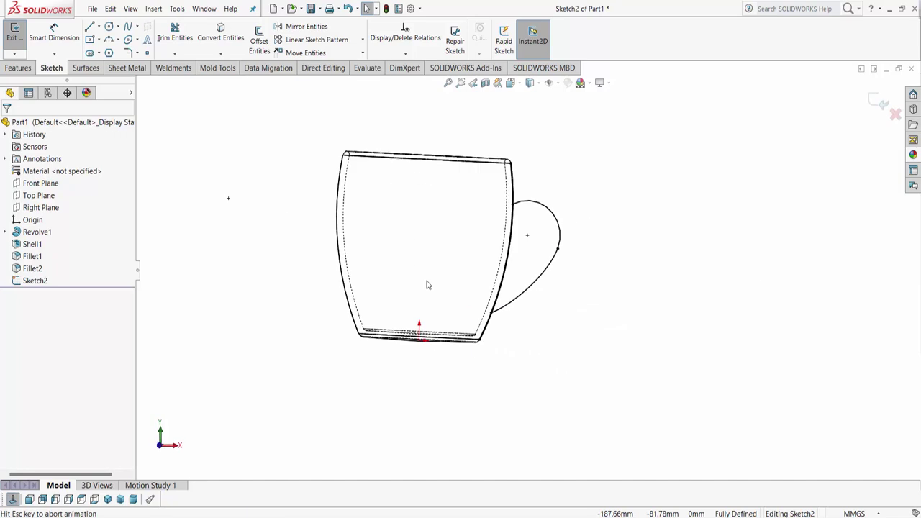
scroll(469, 258, "up", 1)
scroll(528, 277, "down", 2)
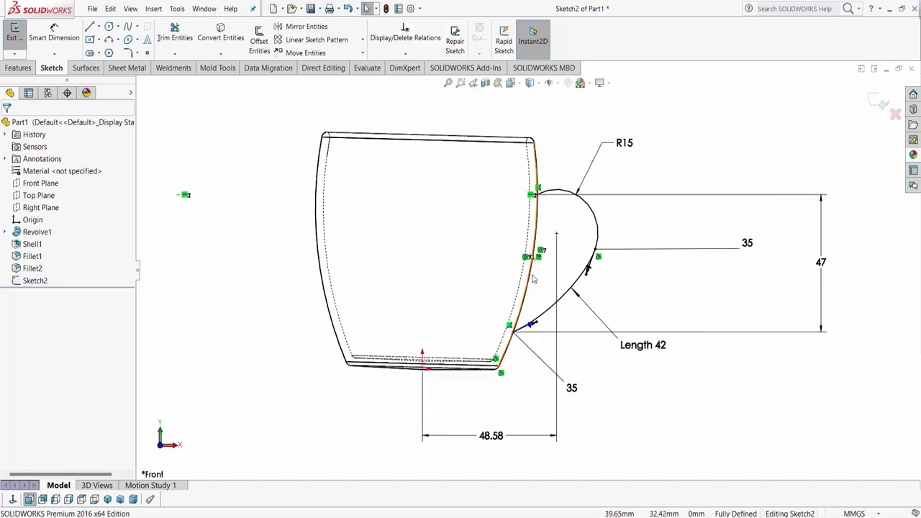
Step: Deselect the arc, fit the sketch in a 3D view, and exit Sketch2
left_click(533, 279)
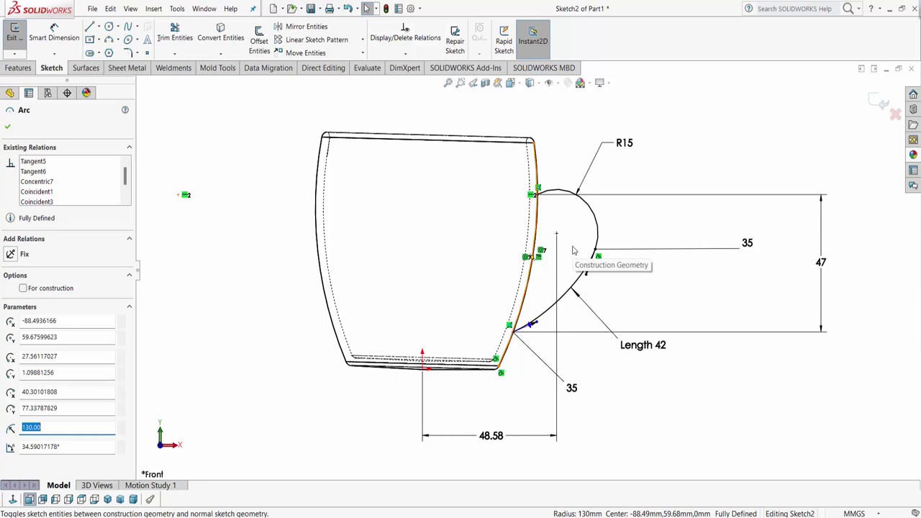
left_click(641, 386)
middle_click_drag(642, 291, 550, 279)
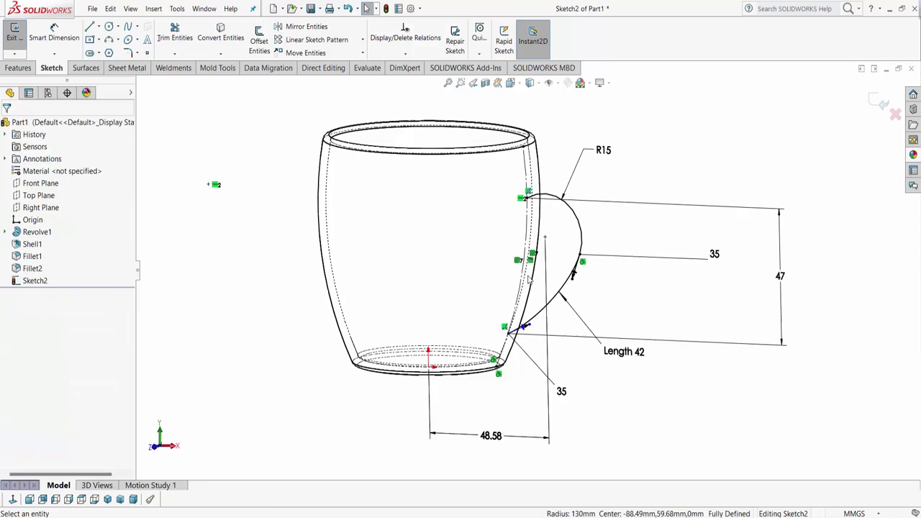
key("f")
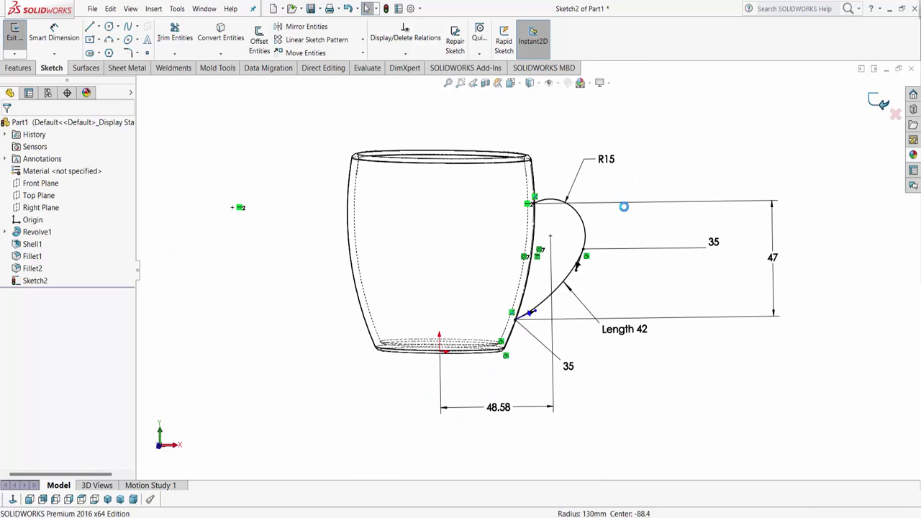
key("ctrl+b")
Step: Create Plane1 perpendicular to the handle arc at its end point, then sketch on it
left_click(472, 39)
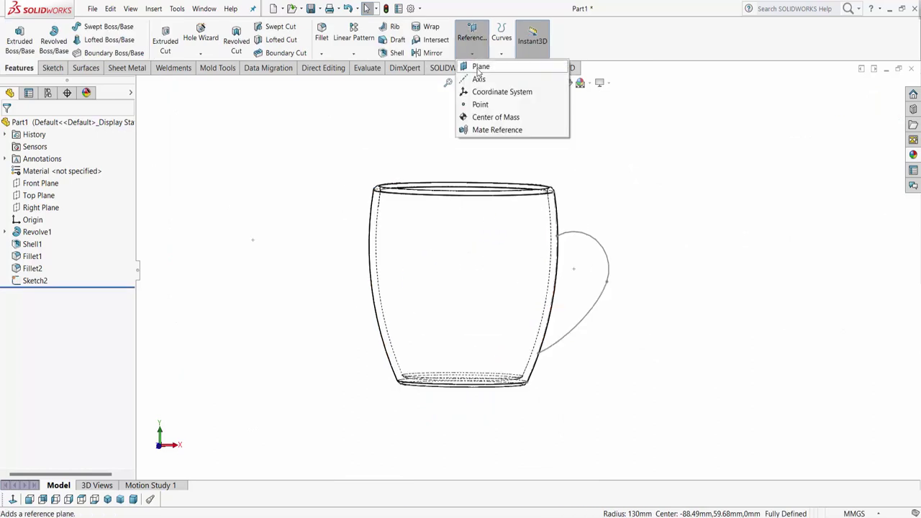
left_click(478, 69)
left_click(586, 238)
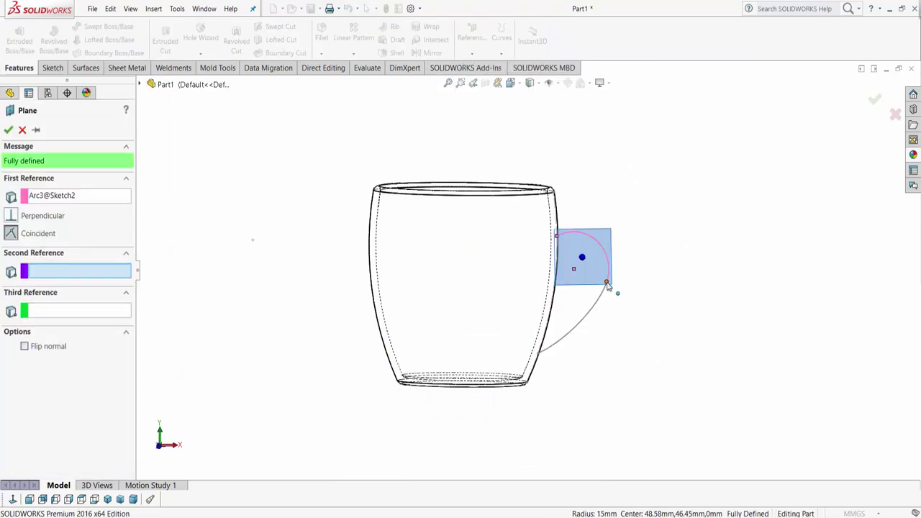
left_click(605, 282)
left_click(9, 130)
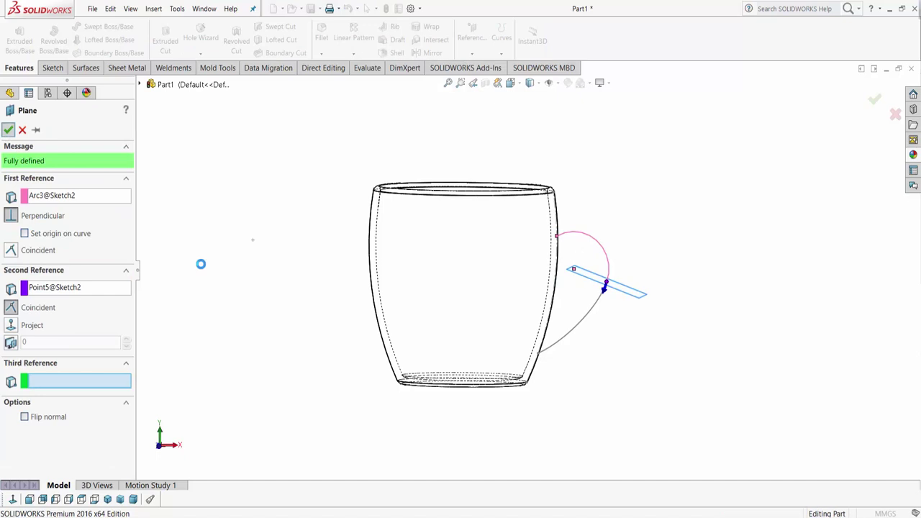
right_click(27, 293)
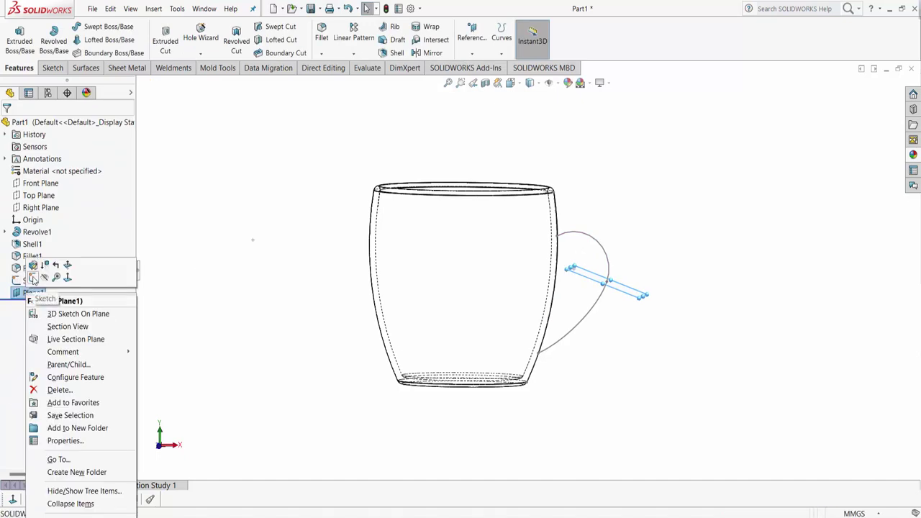
left_click(33, 279)
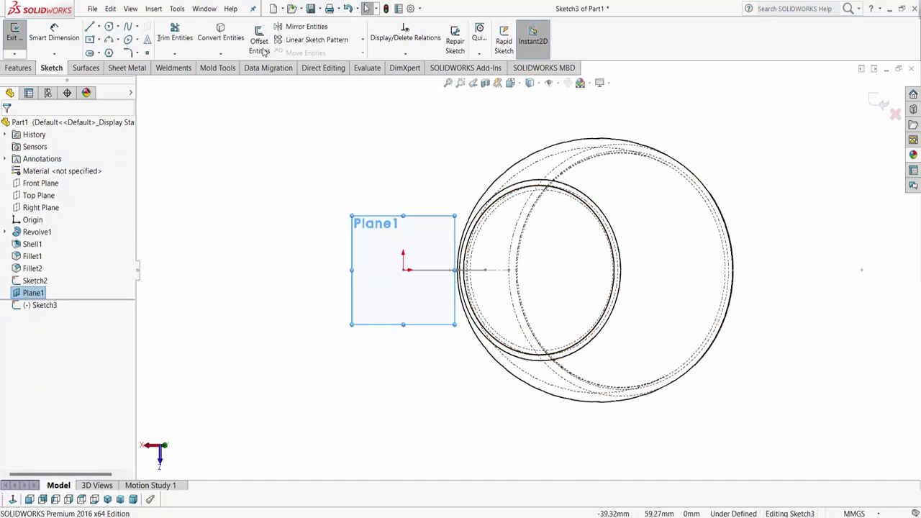
Step: Draw a center rectangle anchored on the origin in Sketch3
left_click(402, 270)
left_click(413, 297)
right_click_drag(418, 295, 451, 200)
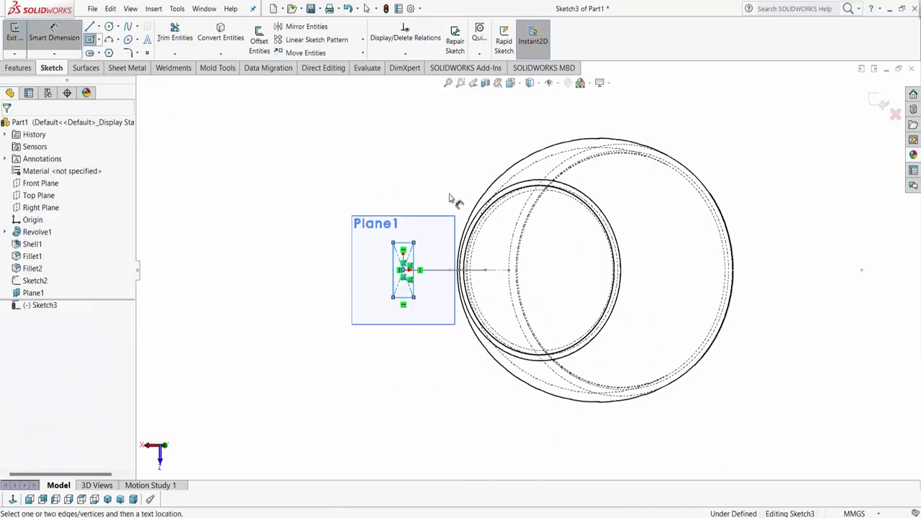
scroll(475, 208, "down", 2)
Step: Dimension the rectangle to 3.5 mm wide and 7 mm tall
left_click(369, 259)
left_click(375, 189)
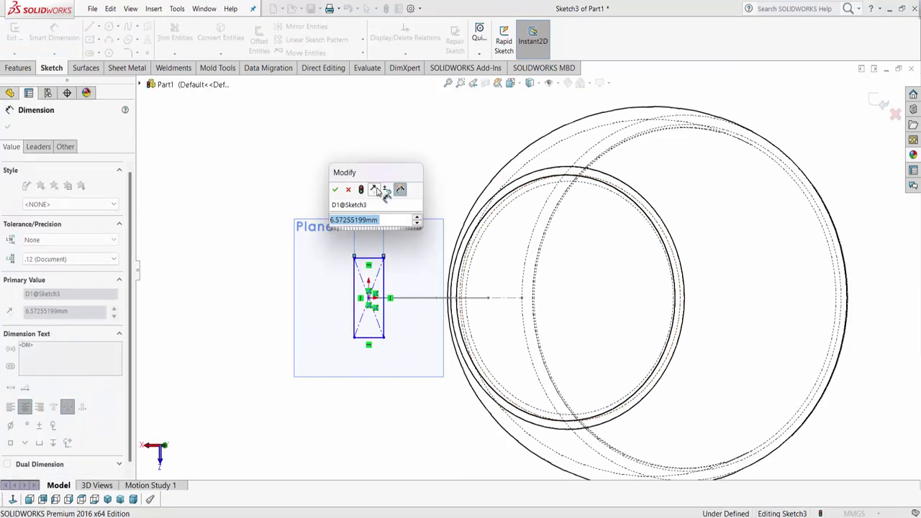
type("3.5")
key("Return")
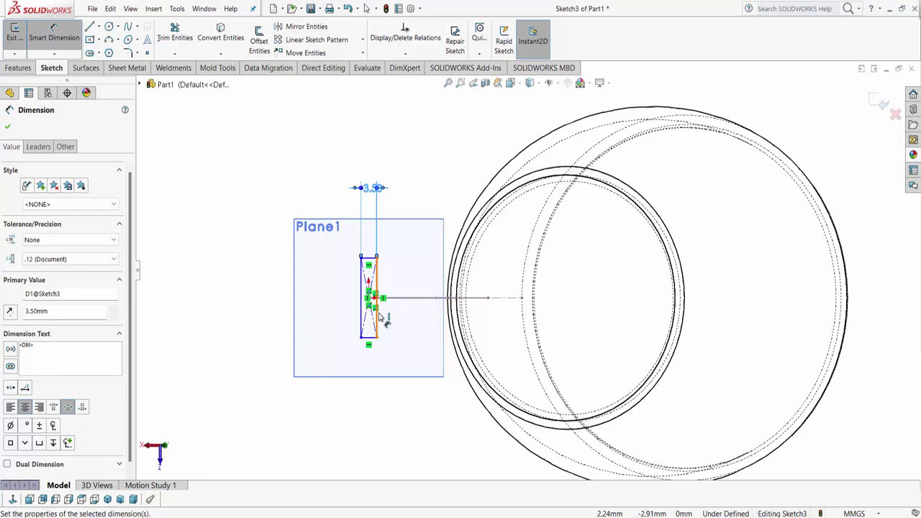
left_click(377, 316)
left_click(416, 317)
type("707368mm")
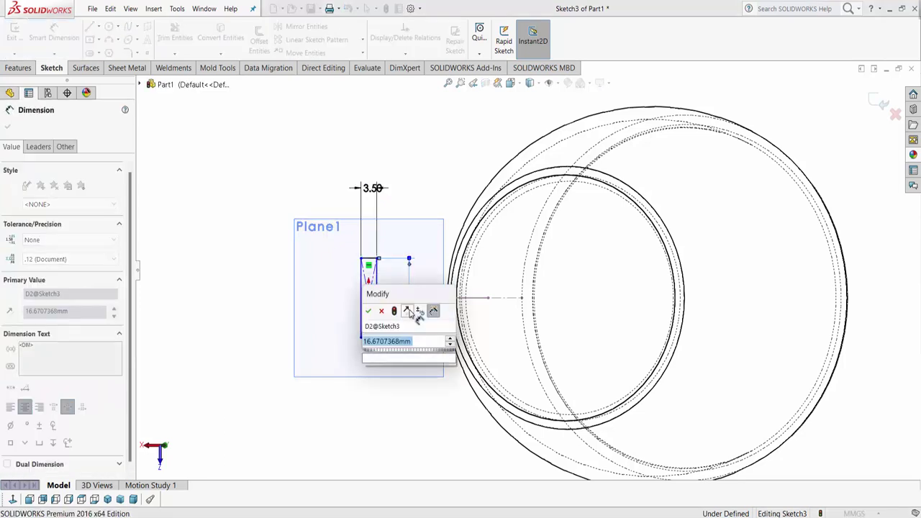
key("Return")
mouse_move(413, 317)
middle_mouse_down()
mouse_move(415, 374)
mouse_move(432, 386)
mouse_move(211, 183)
middle_mouse_up()
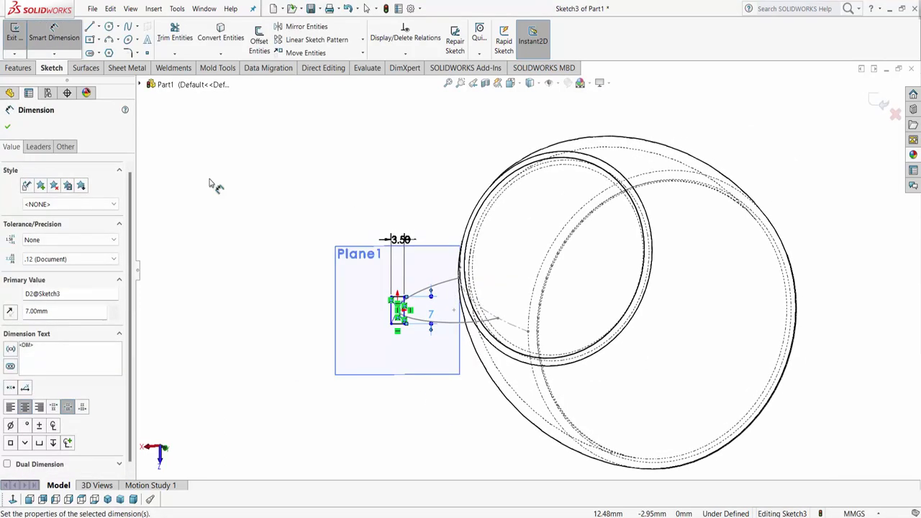
left_click(127, 53)
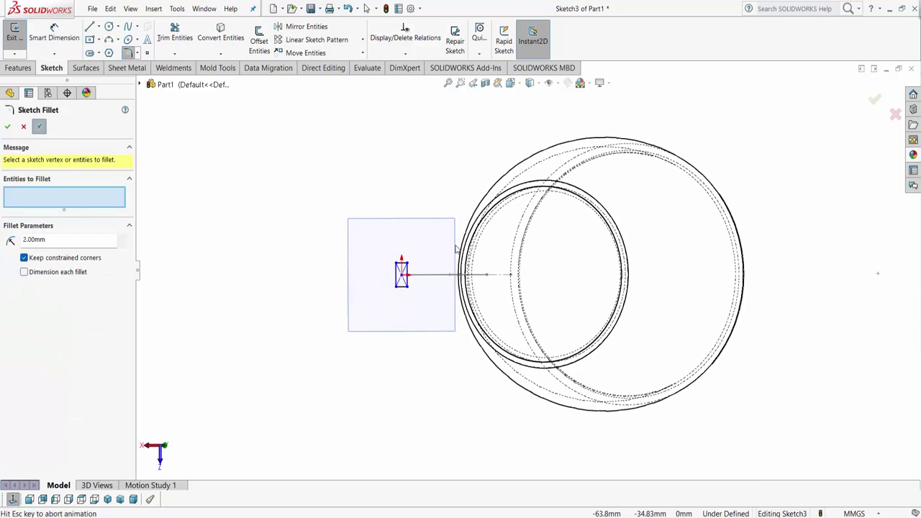
Step: Round all four rectangle corners with 1.5 mm sketch fillets
scroll(391, 256, "up", 5)
left_click(410, 280)
type("1.5")
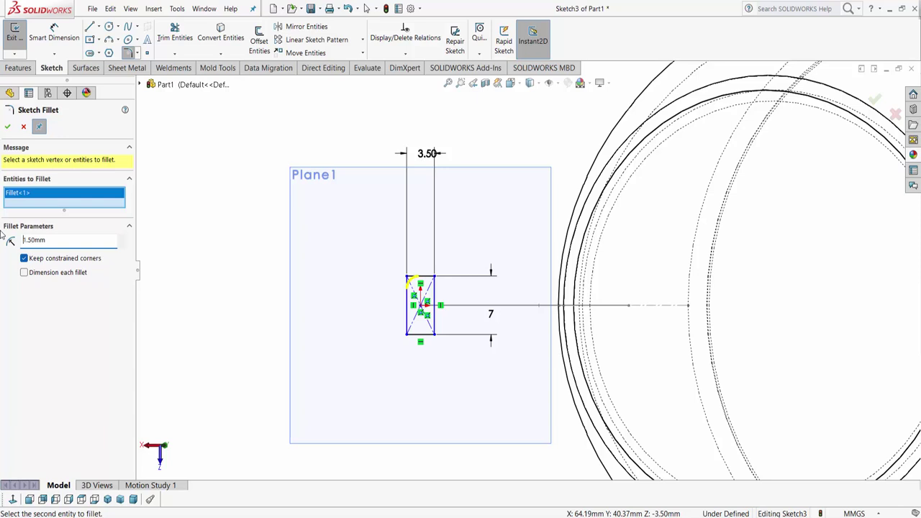
left_click(436, 278)
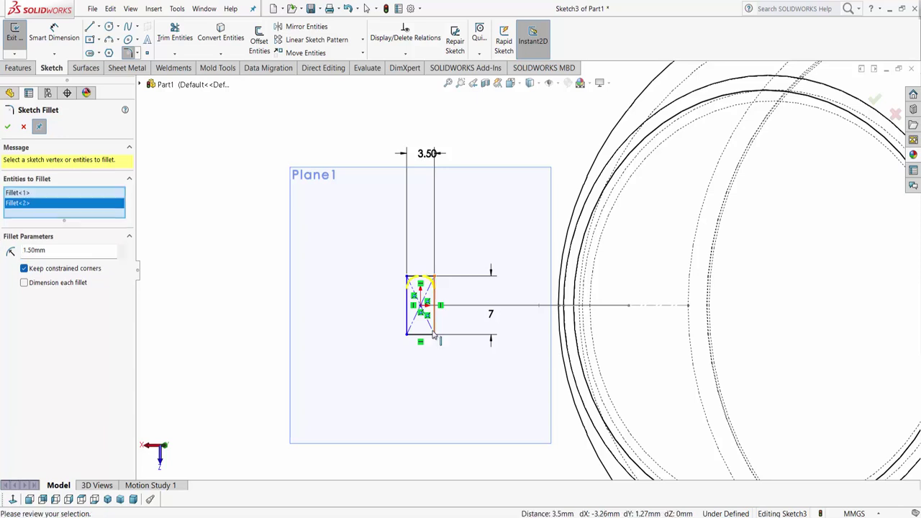
left_click(434, 334)
left_click(408, 336)
scroll(489, 344, "down", 3)
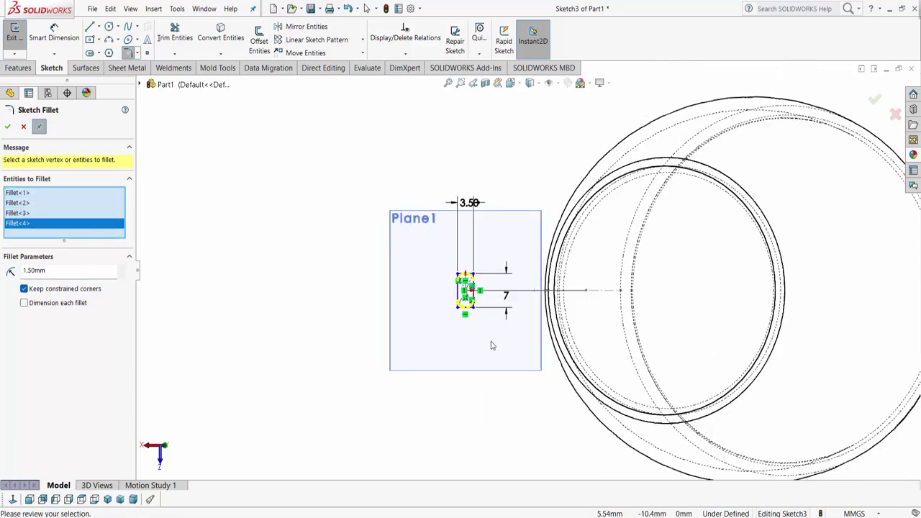
left_click(7, 127)
Step: Orbit and zoom around Plane1 to inspect the rounded profile
mouse_move(478, 391)
middle_mouse_down()
mouse_move(762, 351)
mouse_move(678, 374)
mouse_move(621, 209)
mouse_move(753, 251)
mouse_move(668, 335)
mouse_move(773, 257)
middle_mouse_up()
key("Escape")
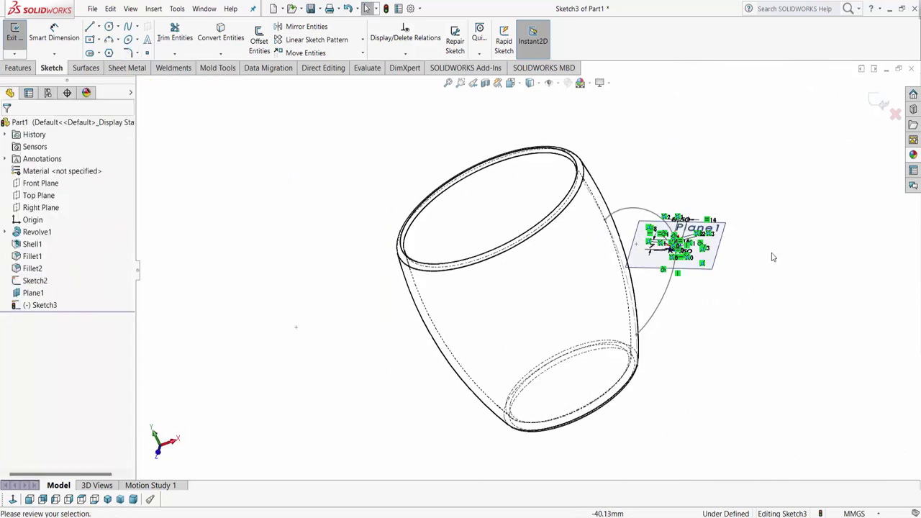
scroll(743, 277, "down", 5)
scroll(604, 237, "down", 1)
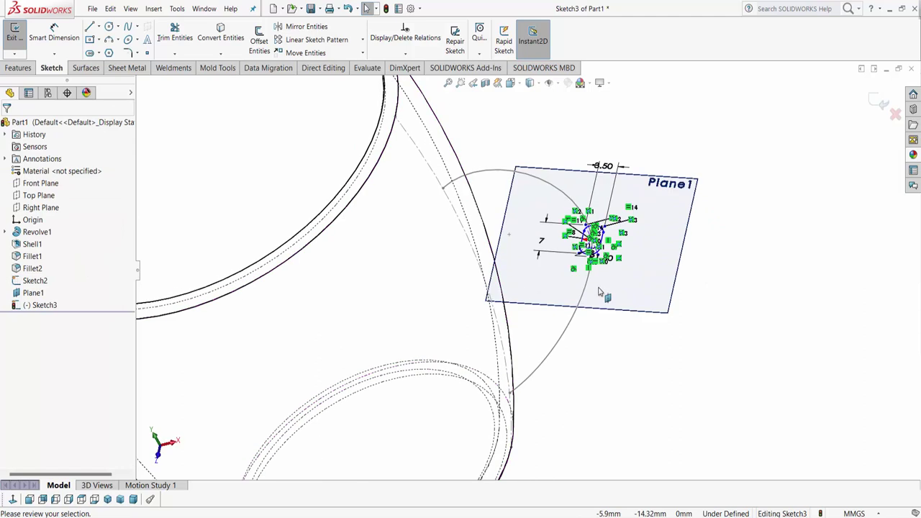
scroll(604, 238, "up", 3)
scroll(554, 280, "down", 3)
middle_click_drag(554, 280, 576, 298)
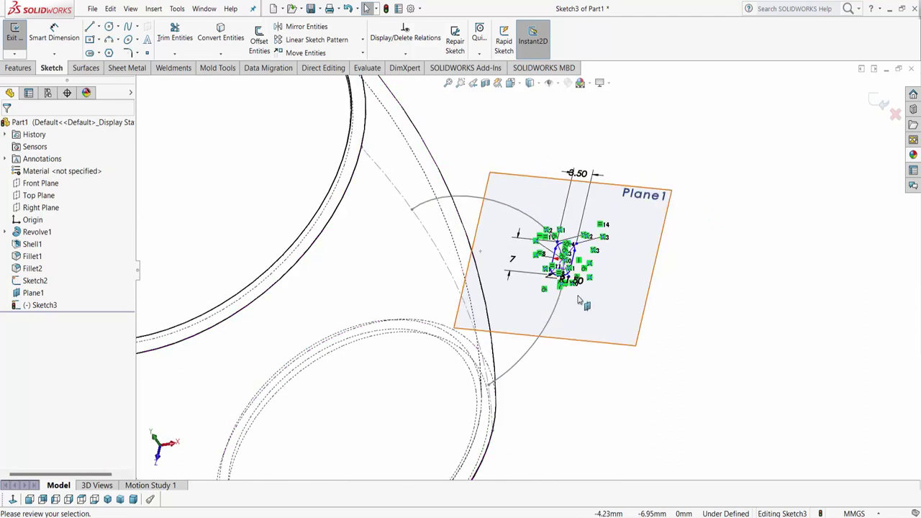
Step: Exit the Sketch3 profile sketch and return to the feature tools
left_click(875, 100)
scroll(536, 360, "up", 3)
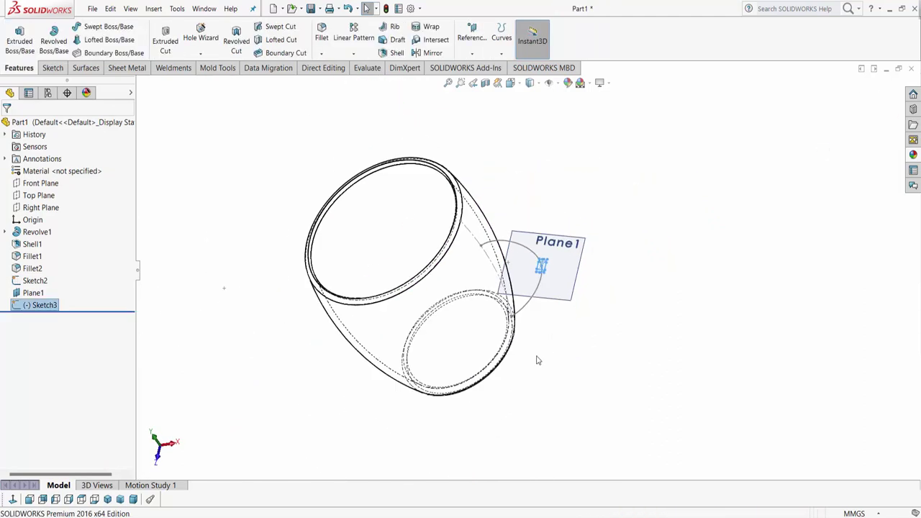
left_click(49, 70)
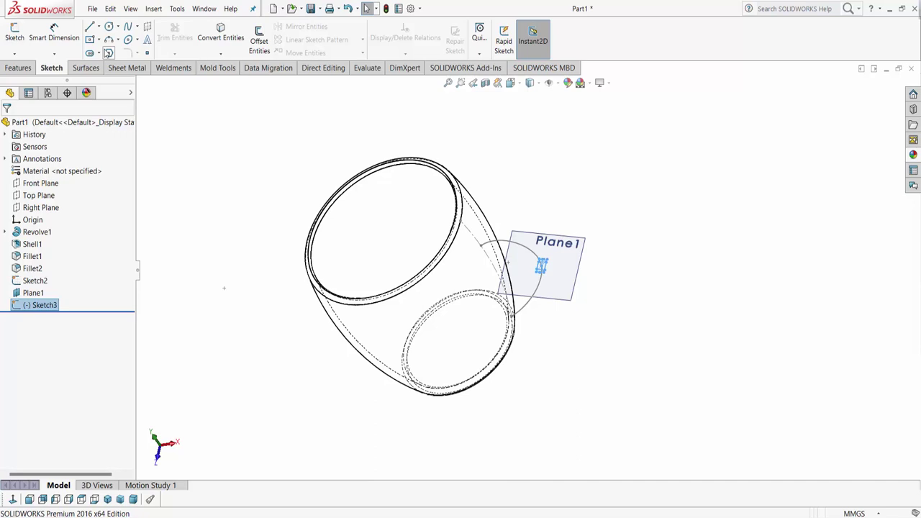
left_click(31, 66)
Step: Reorient the model to Isometric view and set the display style to Shaded
left_click(91, 28)
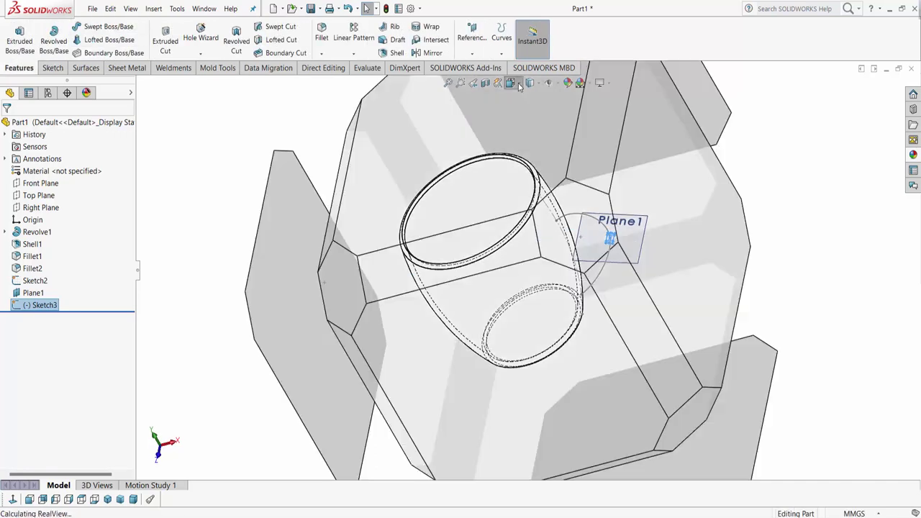
left_click(517, 84)
left_click(575, 113)
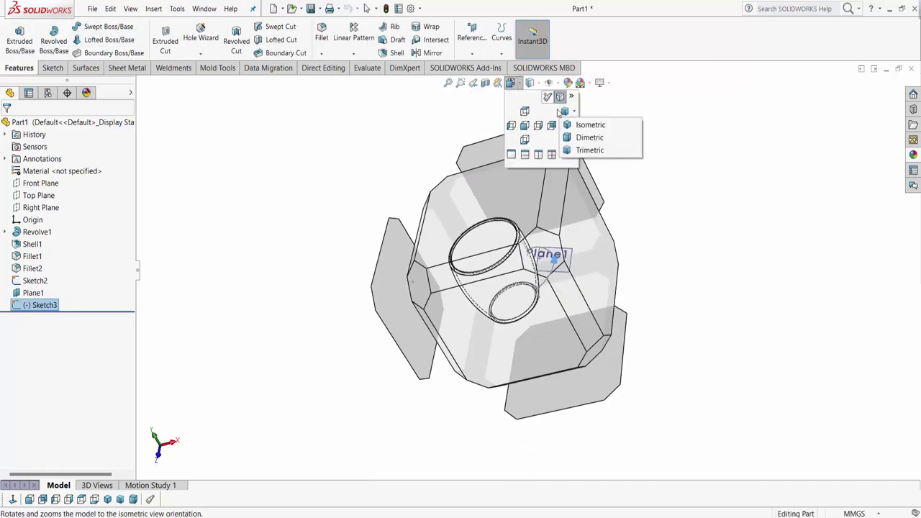
left_click(558, 112)
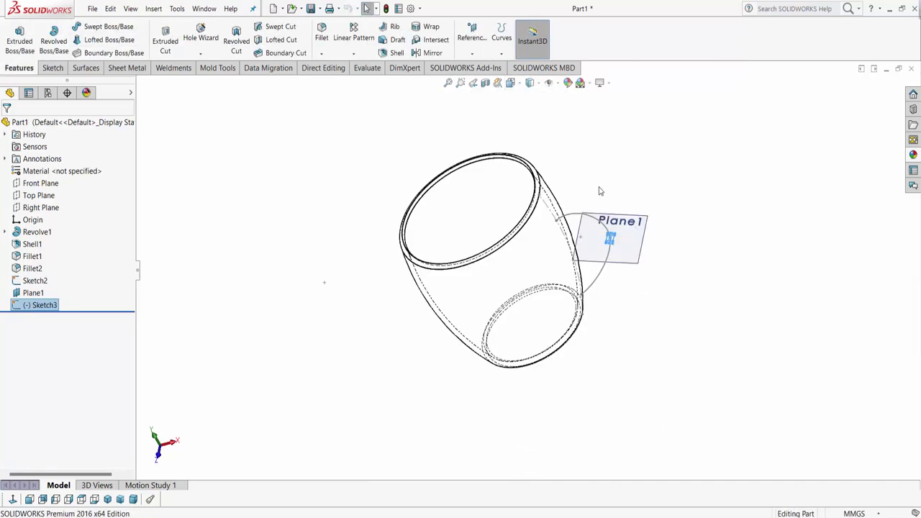
left_click(548, 82)
left_click(550, 98)
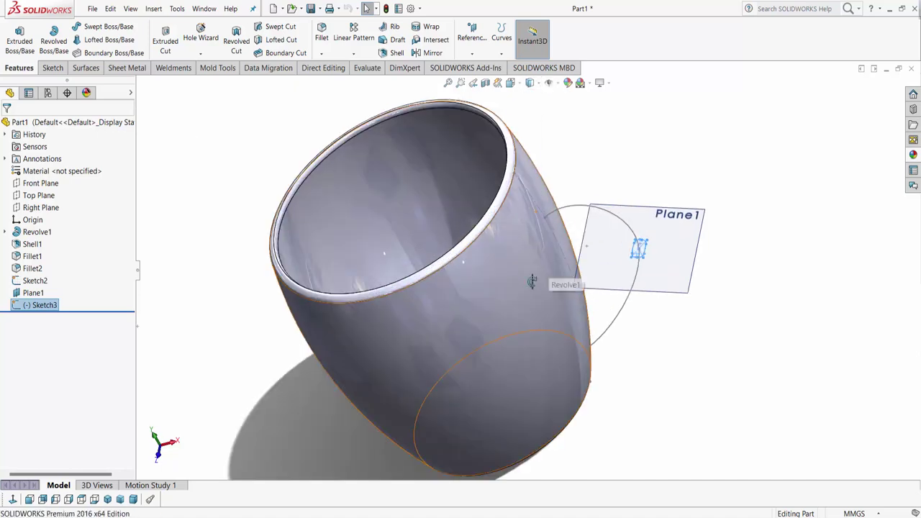
Step: Sweep the Sketch3 profile bidirectionally along the Sketch2 path to form the handle
left_click(104, 30)
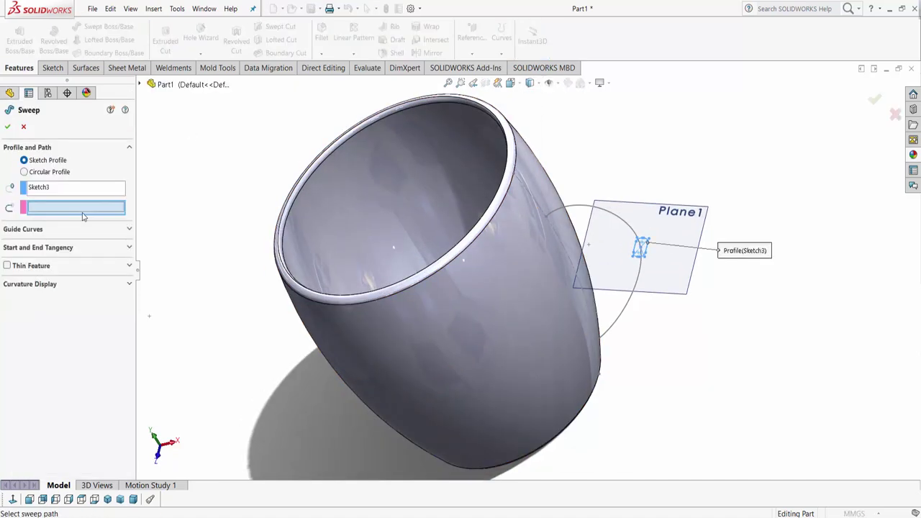
left_click(617, 223)
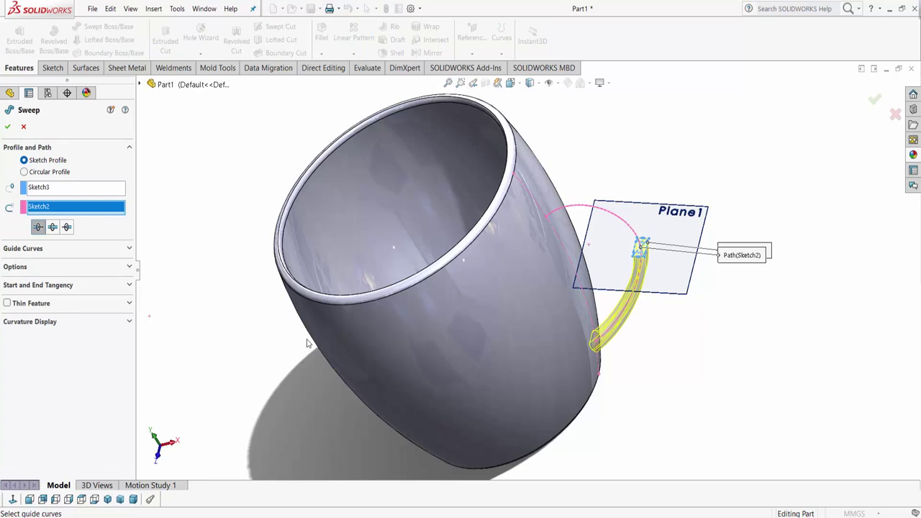
left_click(53, 227)
mouse_move(688, 319)
middle_mouse_down()
mouse_move(590, 346)
mouse_move(619, 343)
middle_mouse_up()
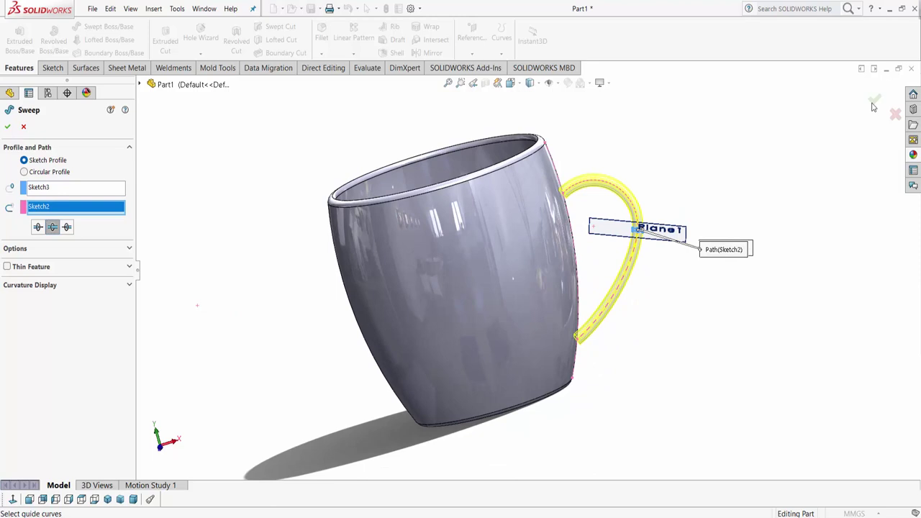
middle_click_drag(619, 401, 586, 294)
Step: Sketch on the handle's lower end face and convert its outline into the sketch
scroll(554, 259, "down", 5)
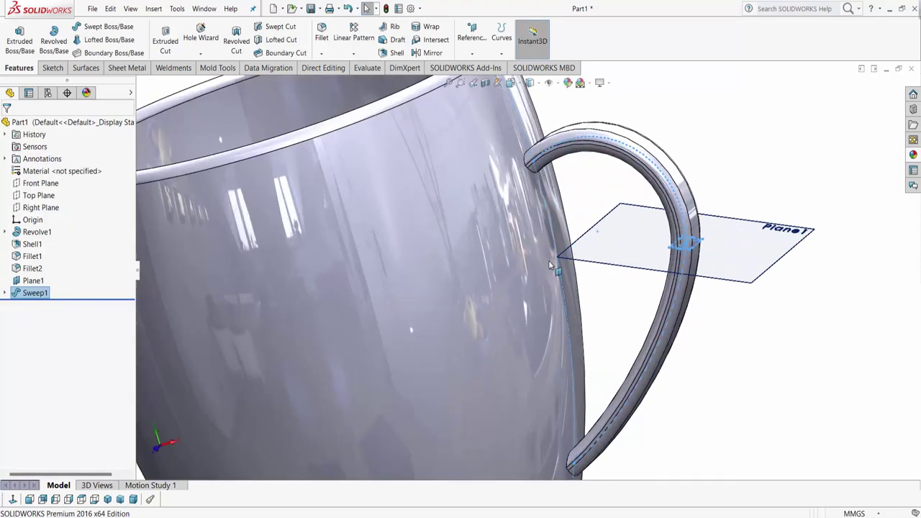
scroll(550, 338, "up", 5)
middle_click_drag(548, 358, 513, 321)
scroll(517, 324, "down", 3)
scroll(517, 323, "down", 3)
scroll(515, 316, "up", 5)
scroll(533, 338, "down", 4)
scroll(536, 342, "down", 2)
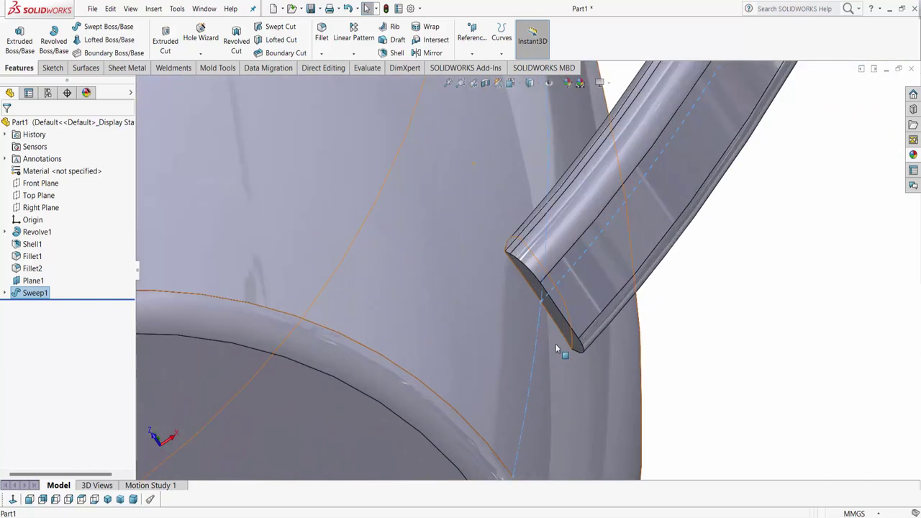
scroll(534, 336, "up", 5)
scroll(534, 335, "up", 3)
scroll(534, 309, "down", 4)
scroll(534, 283, "down", 2)
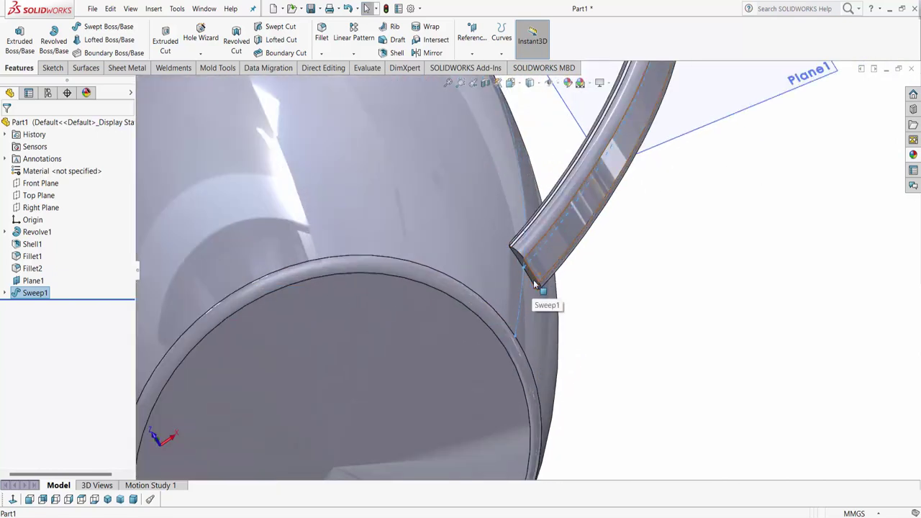
left_click(533, 283)
left_click(570, 247)
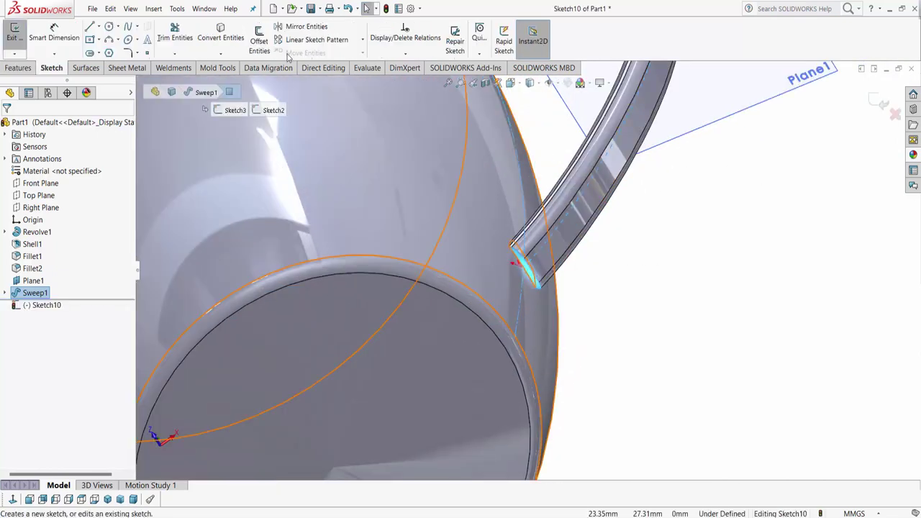
left_click(226, 40)
Step: Extrude the converted outline Up To Next to join the handle to the mug body
left_click(19, 68)
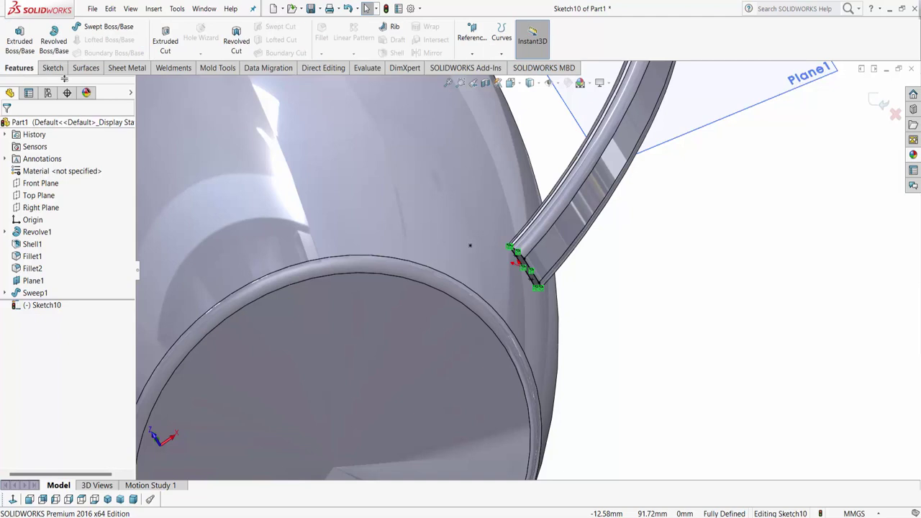
left_click(19, 40)
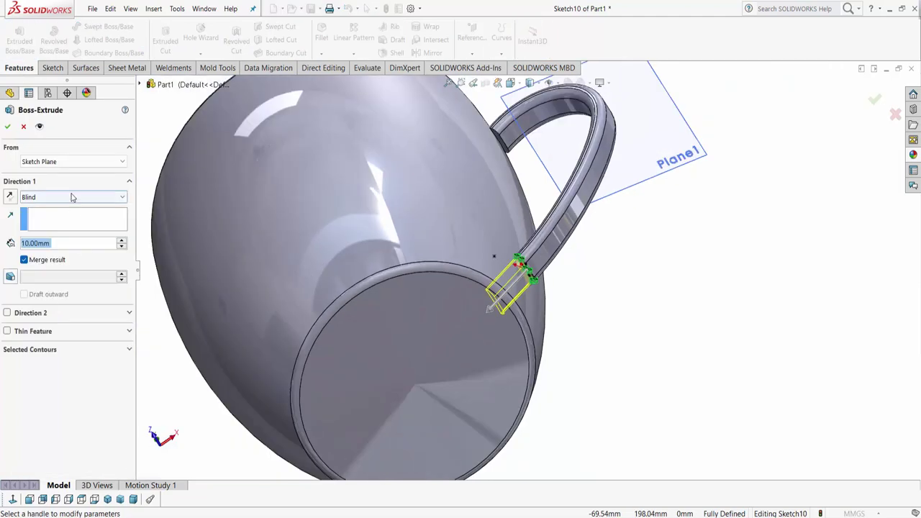
left_click(72, 197)
left_click(43, 214)
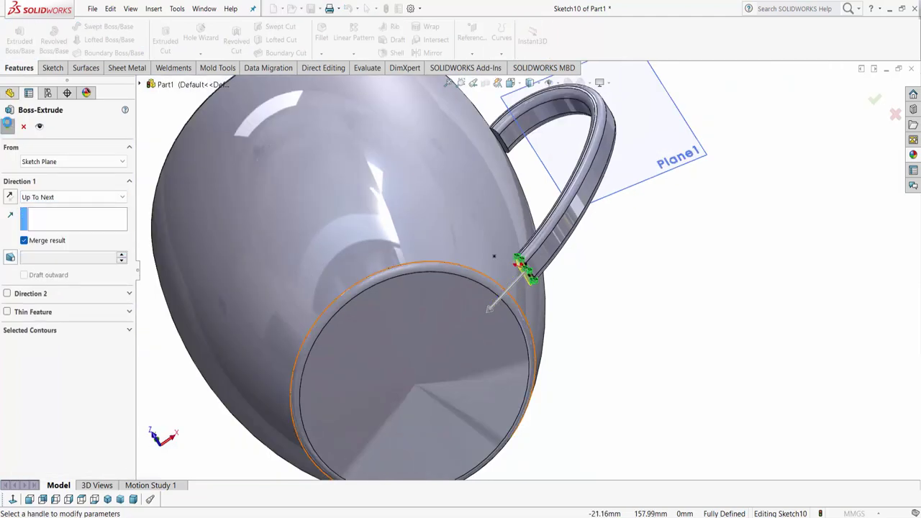
key("Return")
scroll(518, 178, "down", 5)
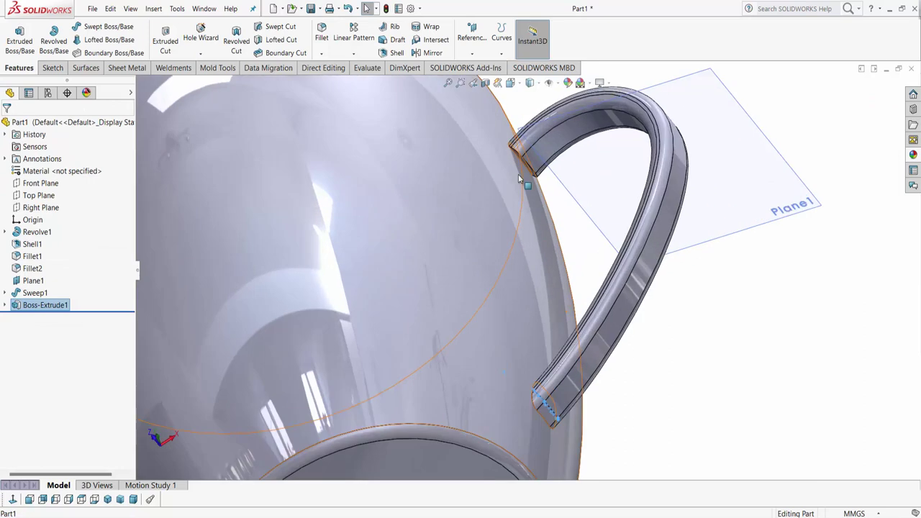
middle_click_drag(518, 175, 514, 188)
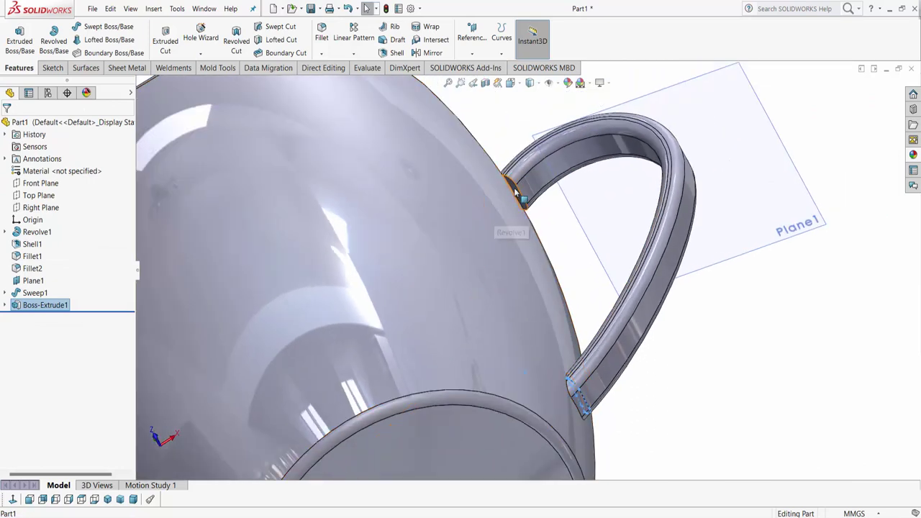
Step: Sketch on the handle's upper end face and extrude it Up To Next into the mug
left_click(515, 189)
left_click(541, 144)
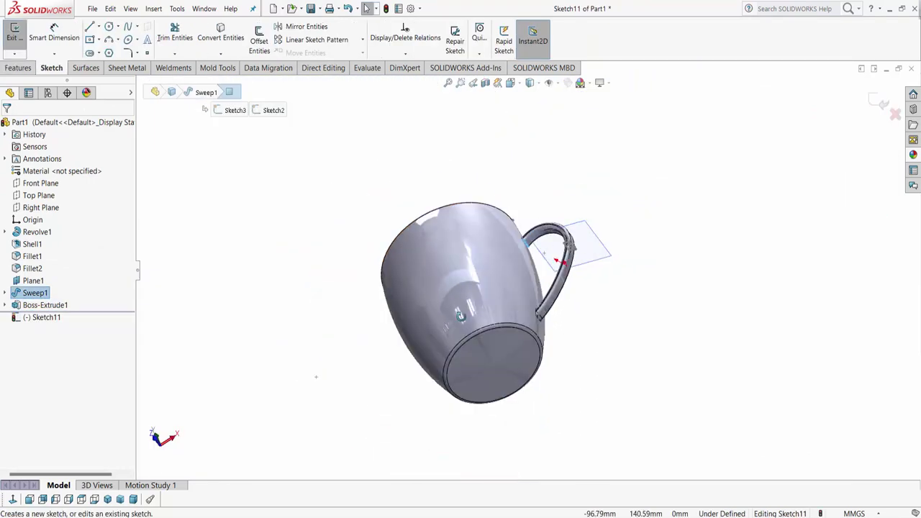
middle_click_drag(460, 315, 402, 287)
left_click(18, 67)
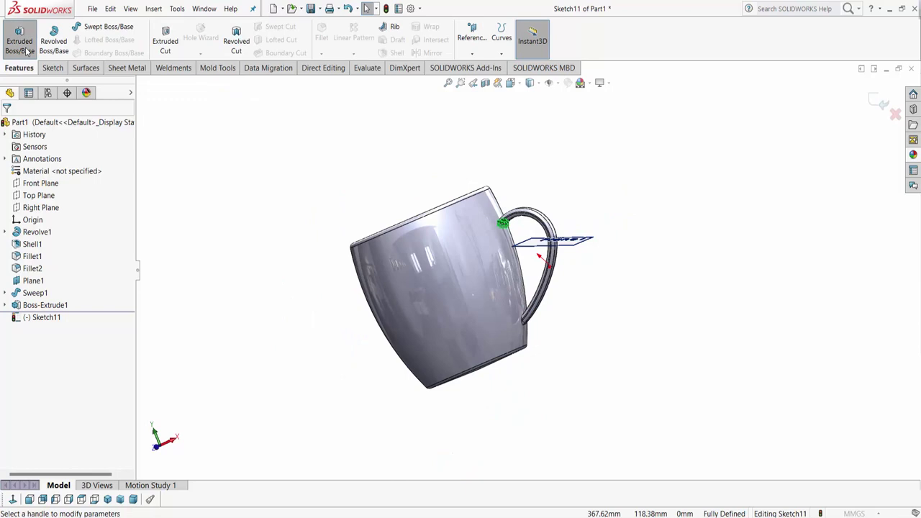
left_click(26, 51)
left_click(47, 198)
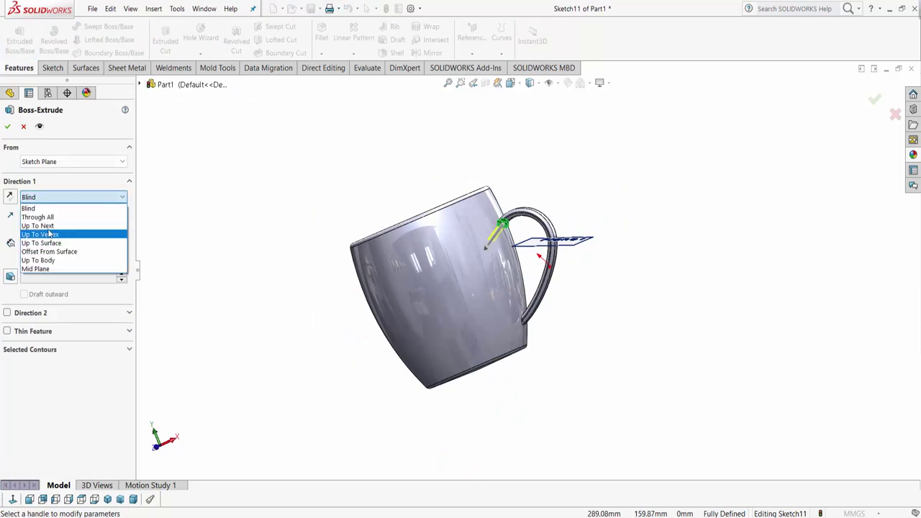
left_click(50, 231)
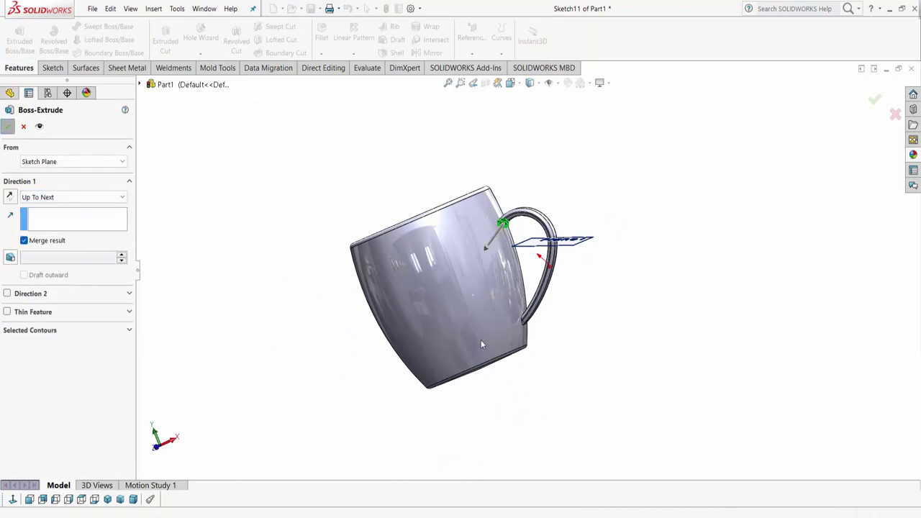
key("Return")
mouse_move(480, 340)
middle_mouse_down()
mouse_move(497, 257)
mouse_move(471, 202)
mouse_move(475, 144)
middle_mouse_up()
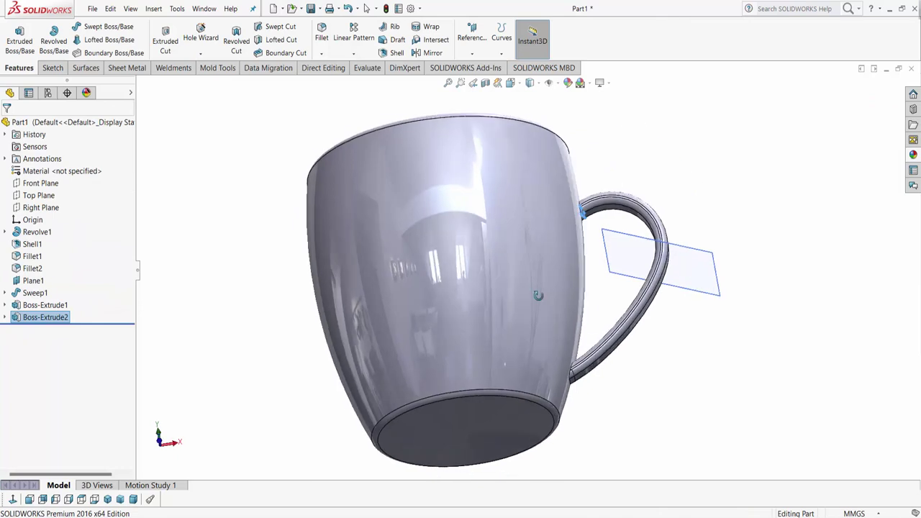
Step: Round the upper and lower handle-to-body joint edges with a 0.5 mm fillet (Fillet5)
left_click(50, 280)
left_click(228, 313)
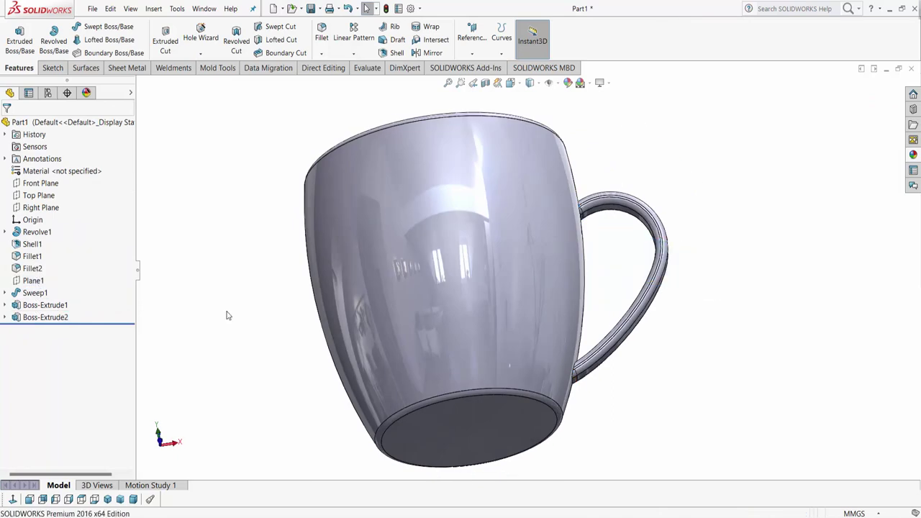
middle_click_drag(586, 297, 540, 336)
mouse_move(597, 318)
middle_mouse_down()
mouse_move(559, 323)
mouse_move(451, 435)
mouse_move(449, 317)
mouse_move(547, 281)
mouse_move(432, 154)
middle_mouse_up()
left_click(321, 33)
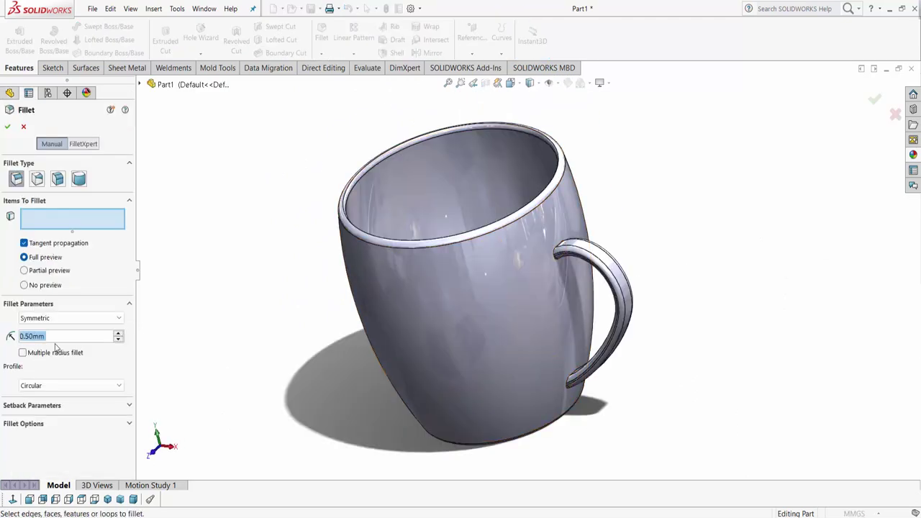
left_click(559, 249)
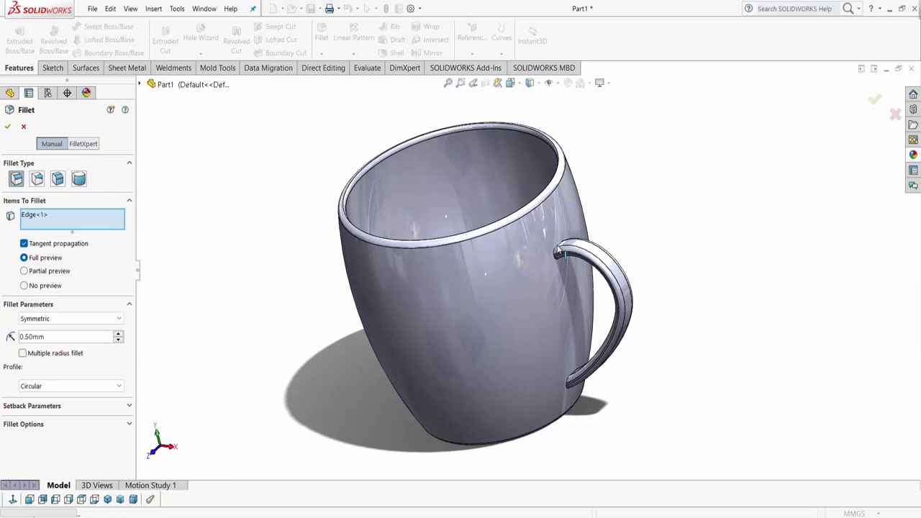
left_click(568, 385)
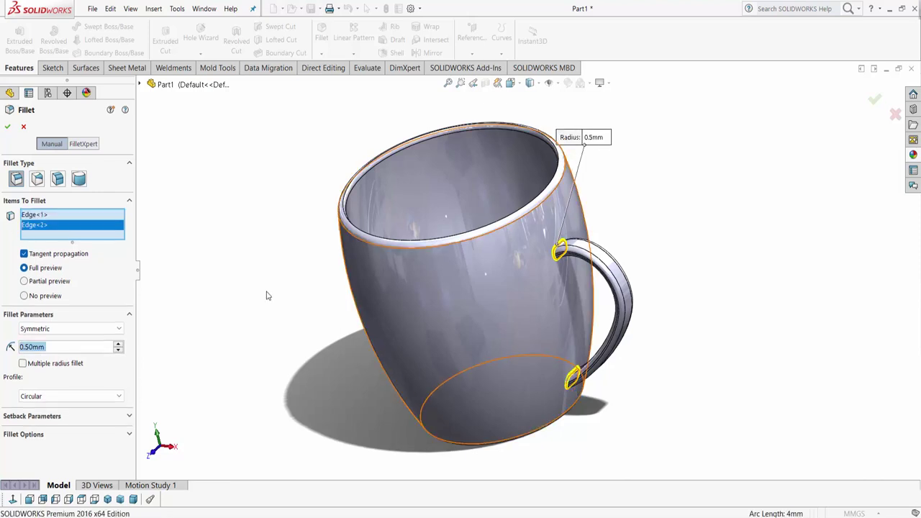
mouse_move(568, 385)
middle_mouse_down()
mouse_move(546, 347)
mouse_move(582, 297)
middle_mouse_up()
scroll(582, 297, "down", 3)
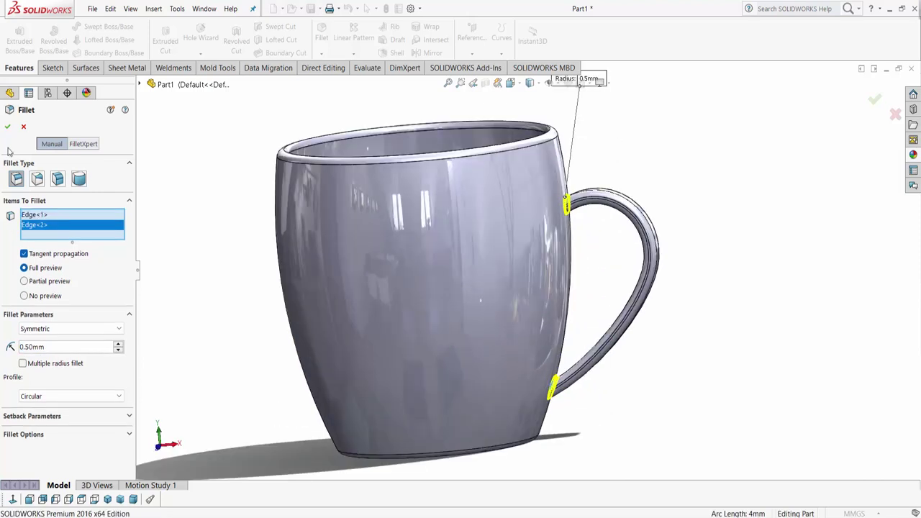
key("Return")
mouse_move(485, 266)
middle_mouse_down()
mouse_move(458, 258)
mouse_move(918, 171)
middle_mouse_up()
Step: Apply the green High Gloss plastic appearance from Appearances > Plastic to the whole mug
left_click(913, 155)
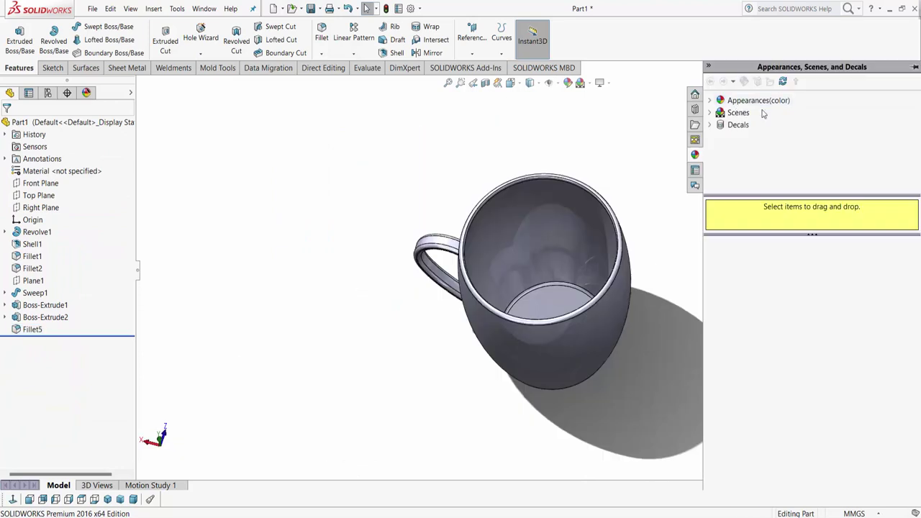
left_click(710, 101)
left_click(721, 113)
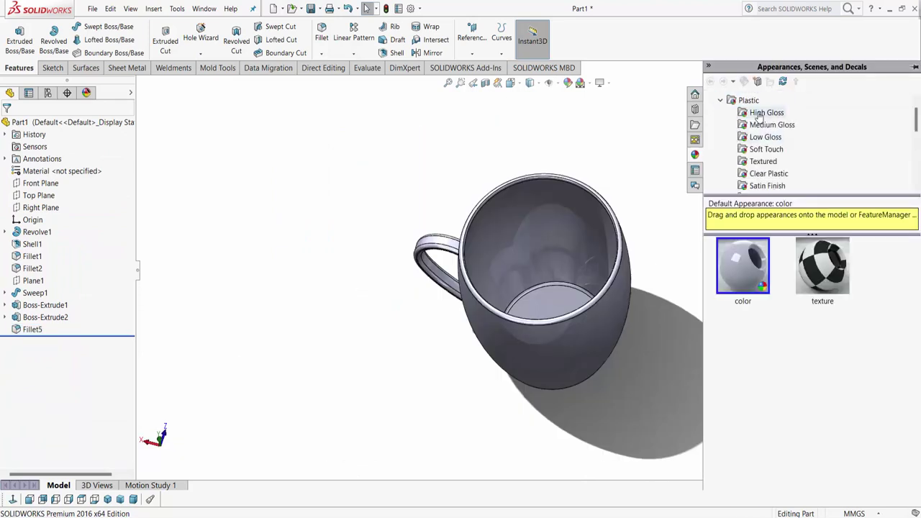
left_click(758, 113)
middle_click_drag(594, 273, 594, 338)
scroll(756, 357, "down", 3)
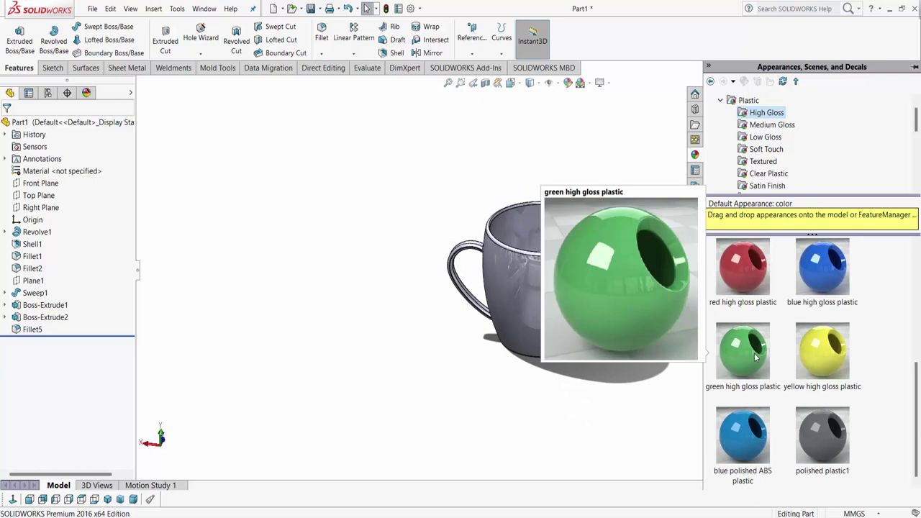
left_click_drag(755, 357, 580, 298)
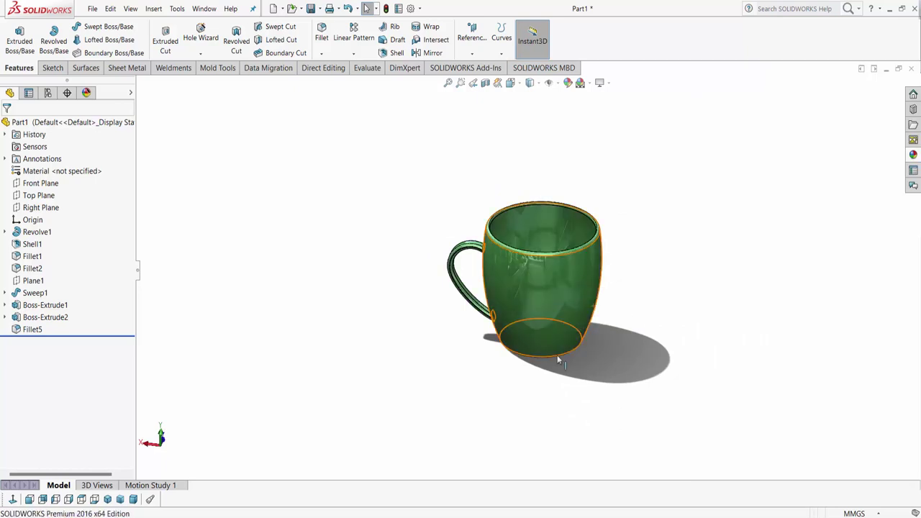
mouse_move(557, 355)
middle_mouse_down()
mouse_move(512, 271)
mouse_move(697, 371)
mouse_move(572, 149)
middle_mouse_up()
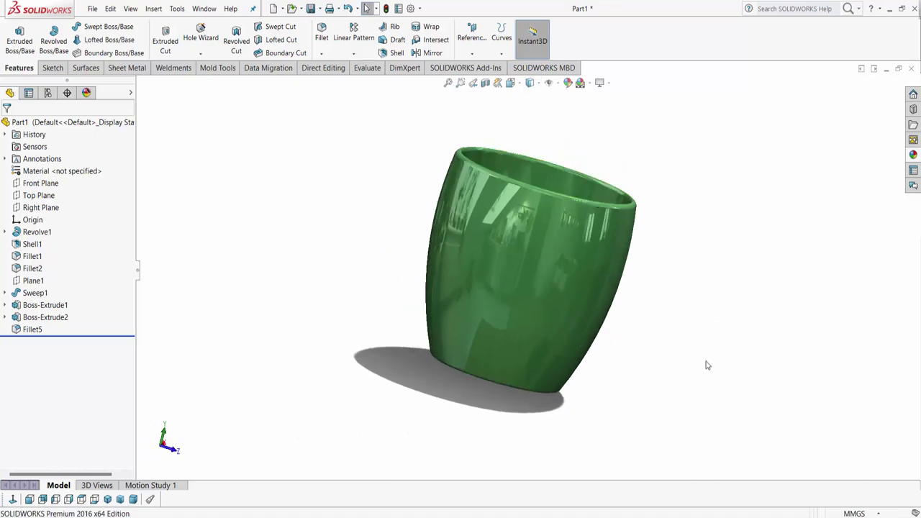
middle_click_drag(705, 367, 607, 438)
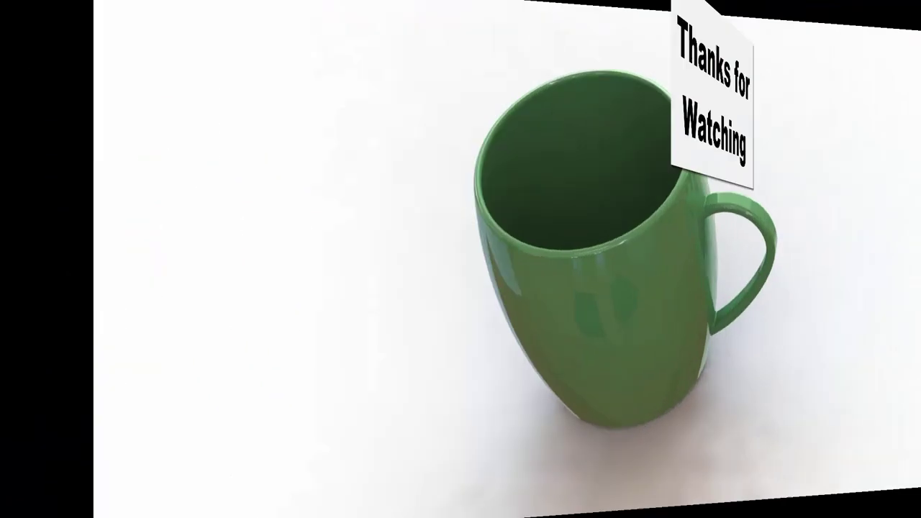